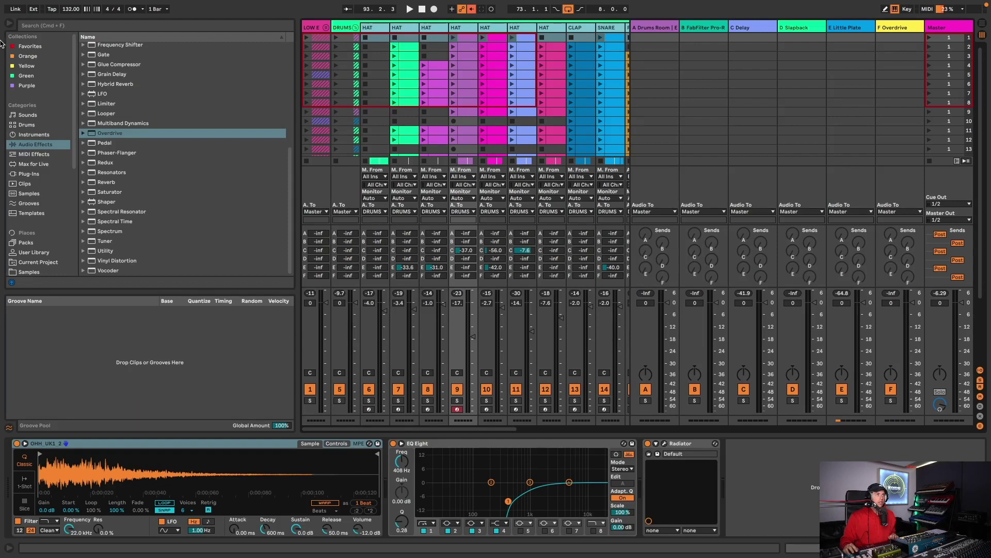
# Hide the browser, move the CLAP and SNARE tracks ahead of the first HAT track in the DRUMS group, and start playback.
pyautogui.click(9, 25)
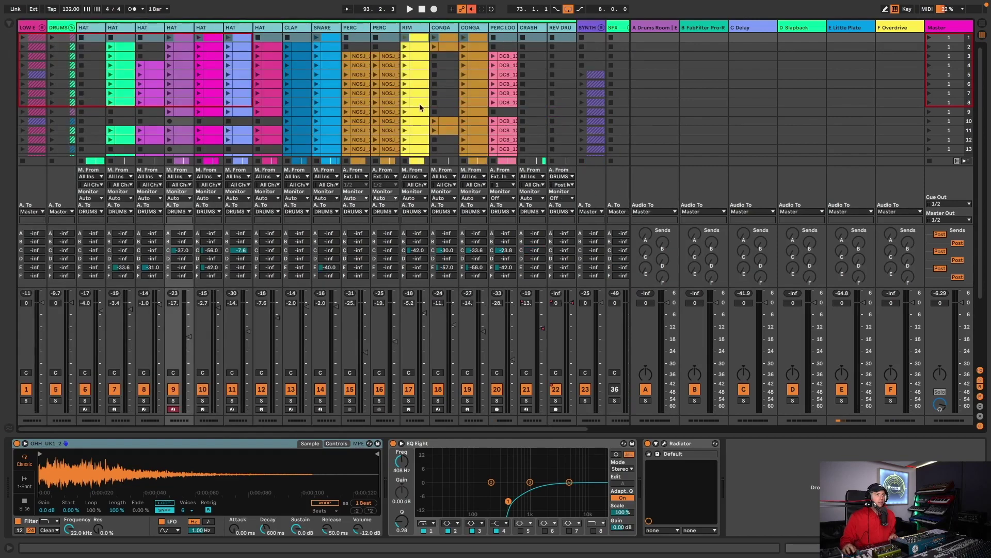
pyautogui.click(305, 30)
pyautogui.press('Right')
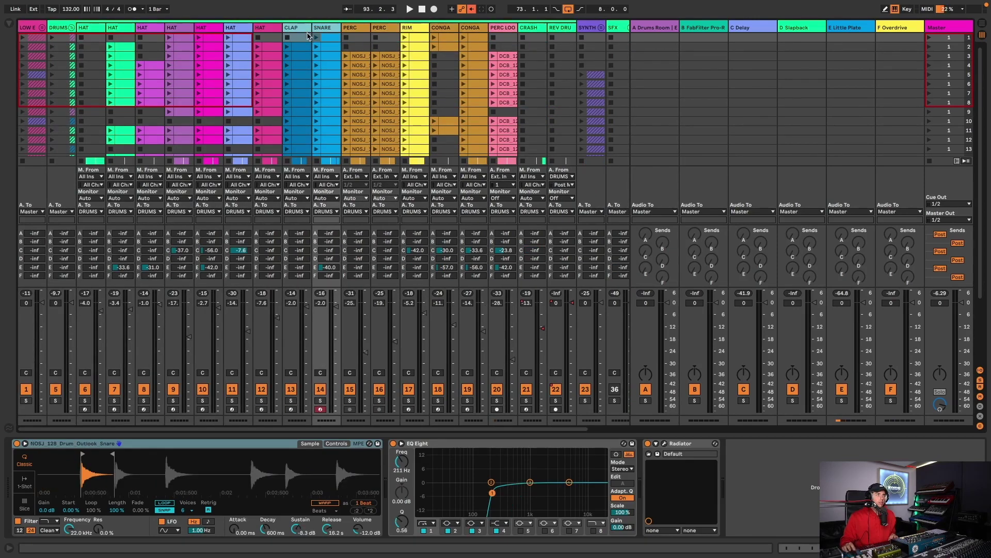
pyautogui.moveTo(304, 31); pyautogui.dragTo(95, 35)
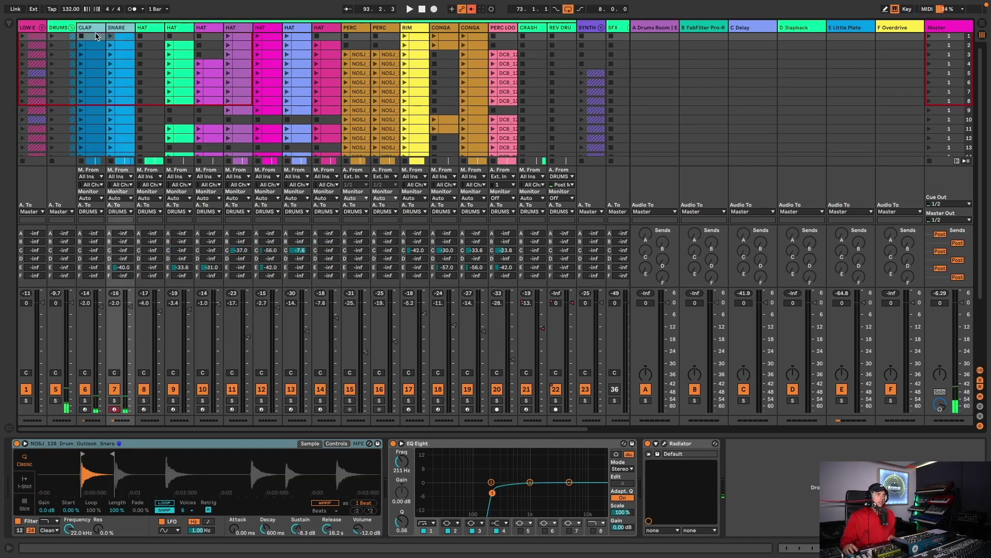
pyautogui.press('space')
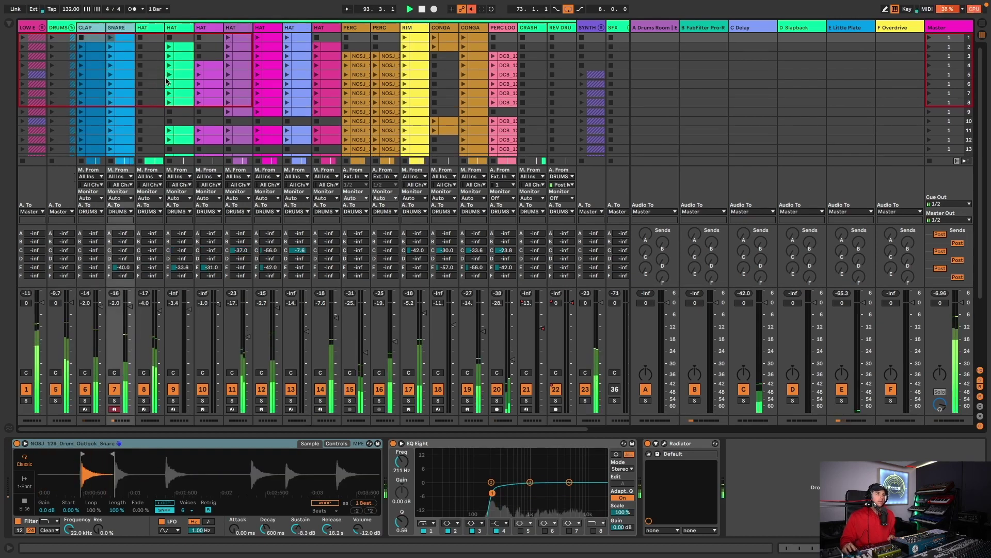
# Group the CLAP and SNARE tracks inside the DRUMS group and narrow the new group's mixer column.
pyautogui.moveTo(92, 29); pyautogui.dragTo(93, 31)
pyautogui.rightClick(94, 31)
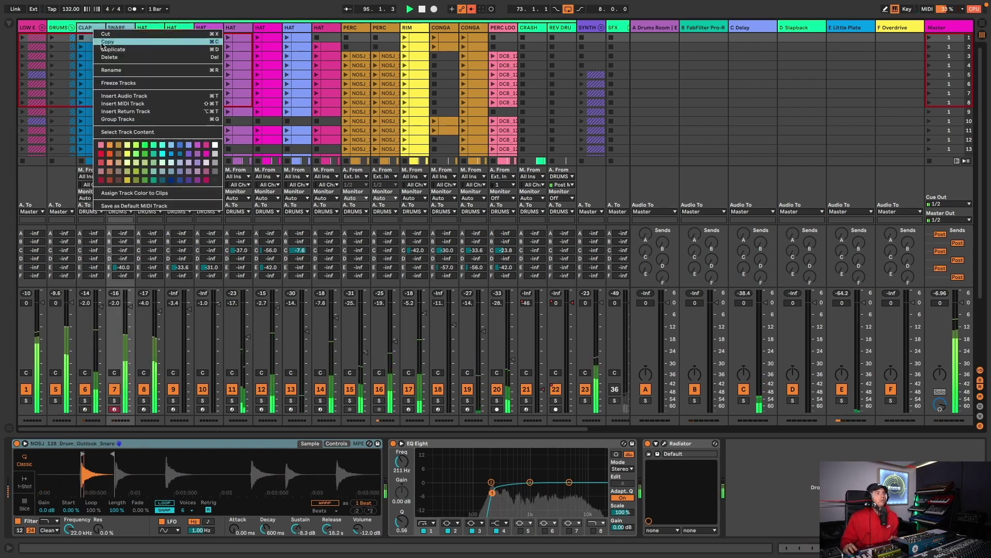
pyautogui.click(146, 118)
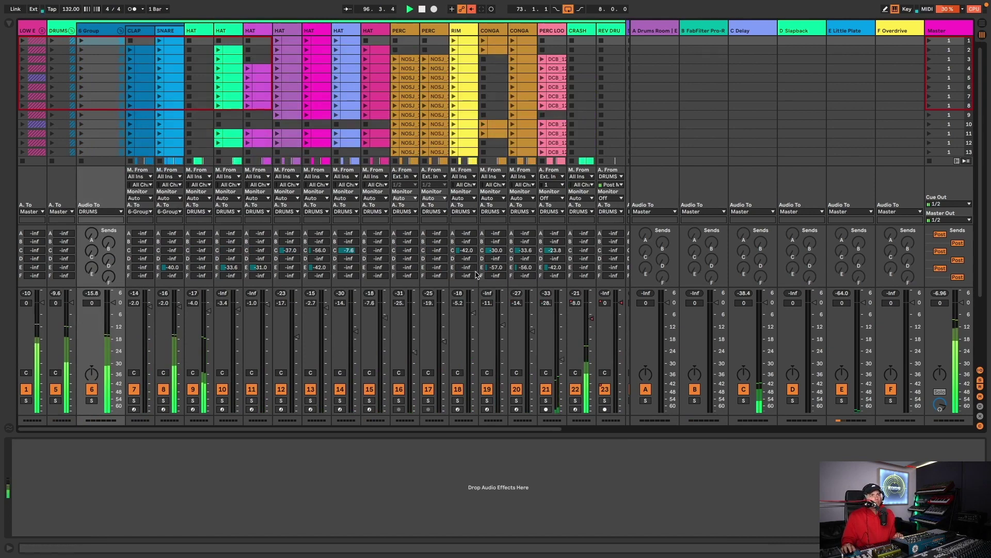
pyautogui.click(122, 32)
pyautogui.moveTo(121, 33); pyautogui.dragTo(105, 39)
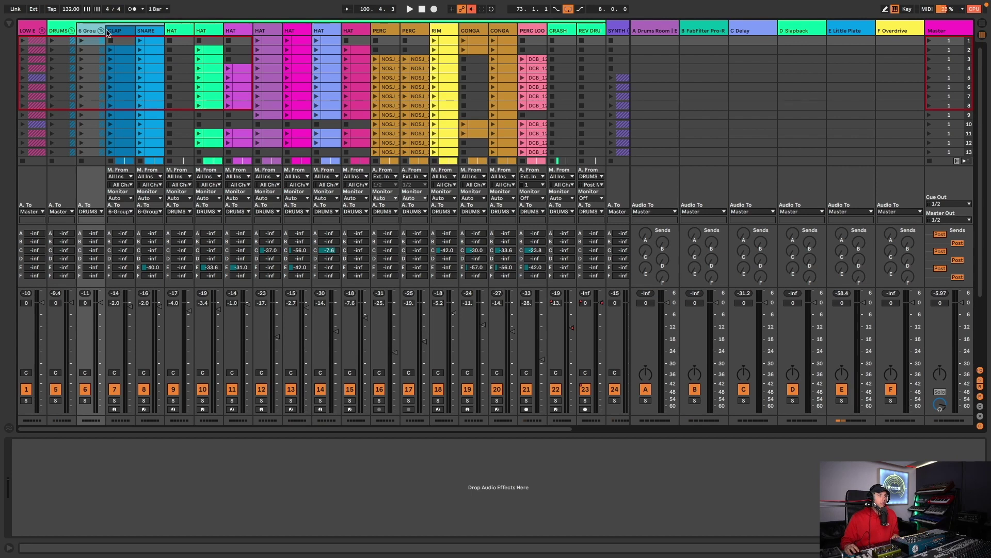
# Widen the new group's column and audition it soloed together with the LOW END group.
pyautogui.moveTo(102, 30); pyautogui.dragTo(117, 31)
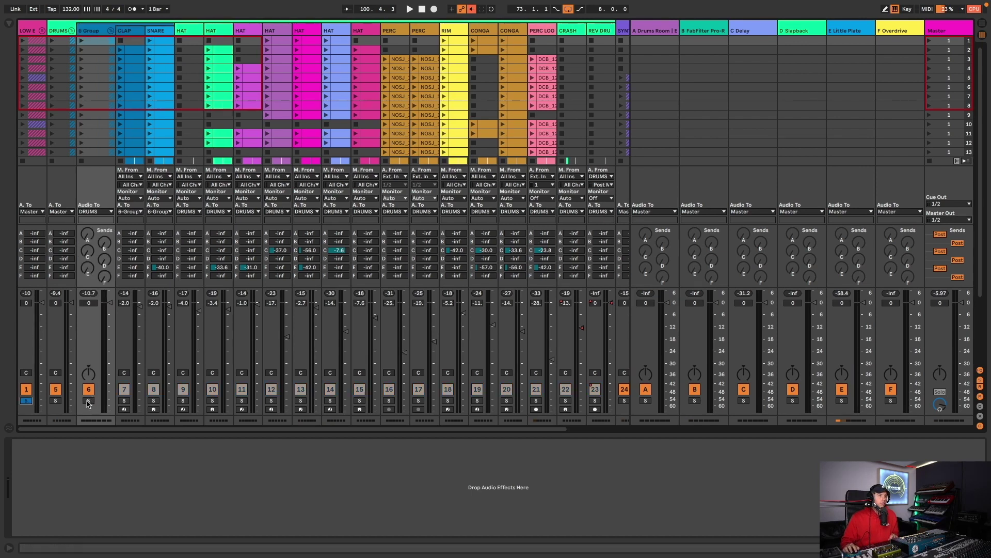
pyautogui.press('space')
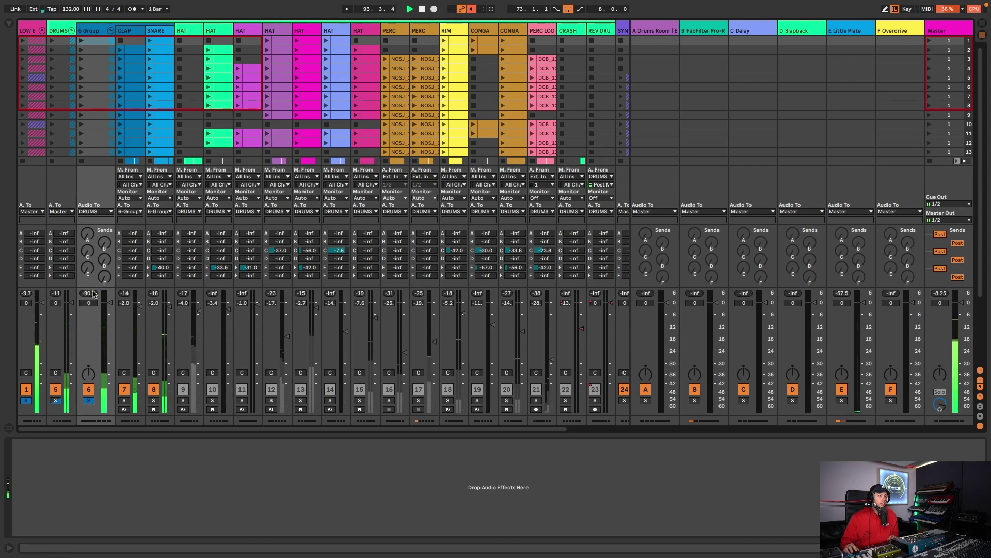
pyautogui.press('space')
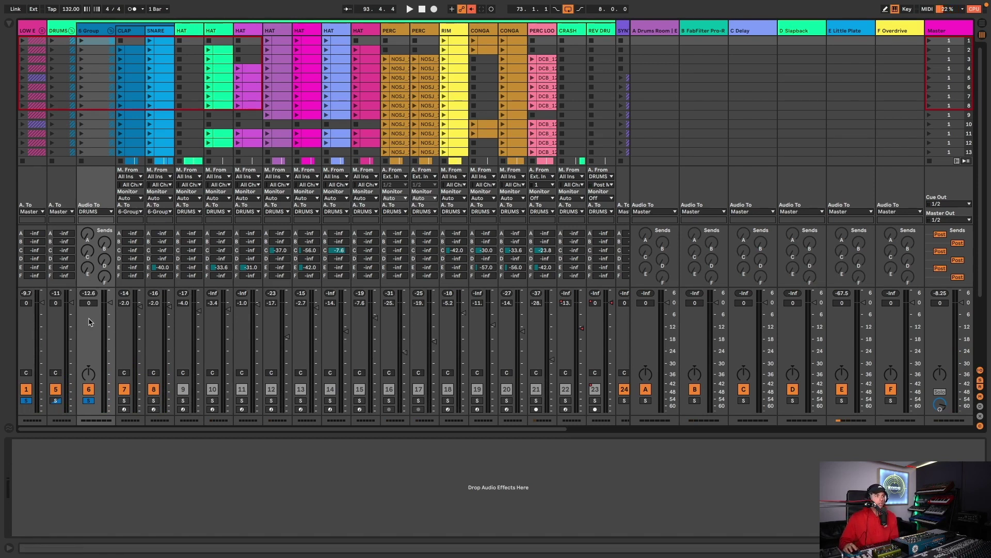
# Set the new clap and snare group's volume to about -1.3 dB by ear during playback.
pyautogui.press('space')
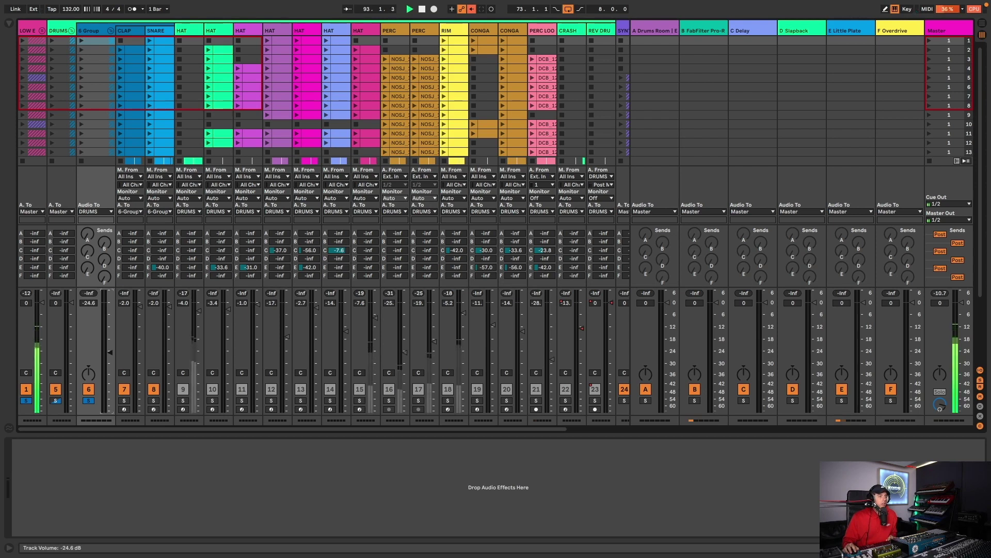
pyautogui.moveTo(88, 302); pyautogui.dragTo(88, 295)
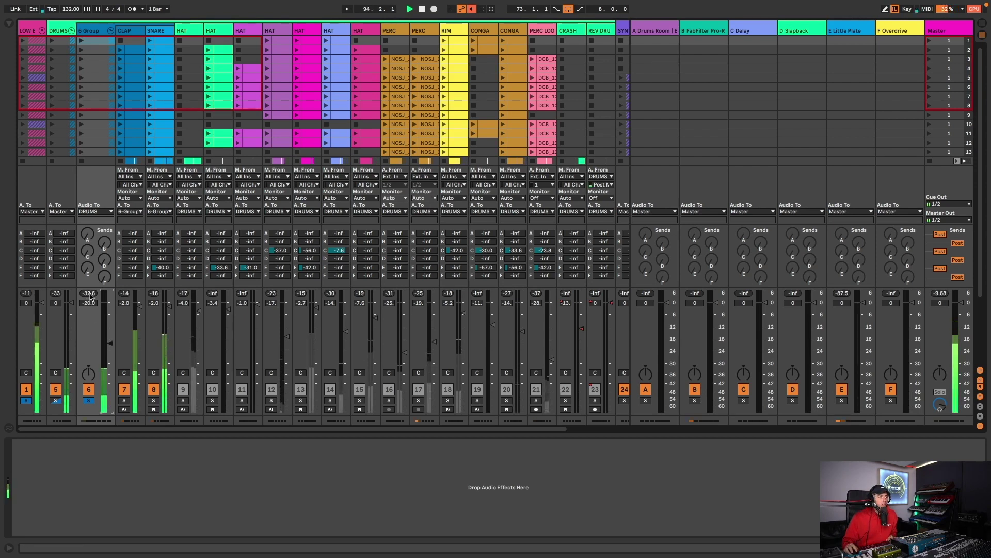
pyautogui.moveTo(88, 302); pyautogui.dragTo(88, 301)
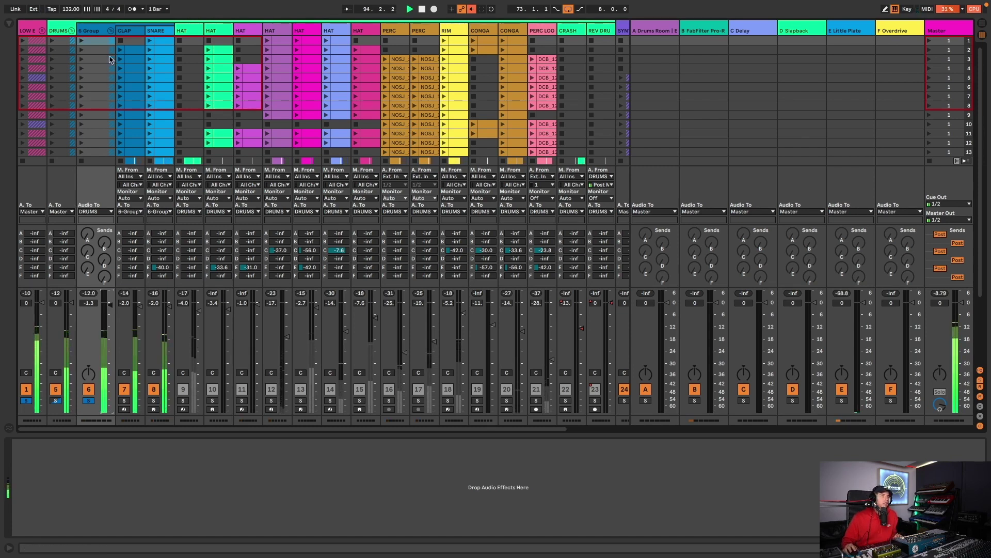
# Narrow the clap and snare group's column and rename the group CLAP.
pyautogui.moveTo(113, 30); pyautogui.dragTo(106, 30)
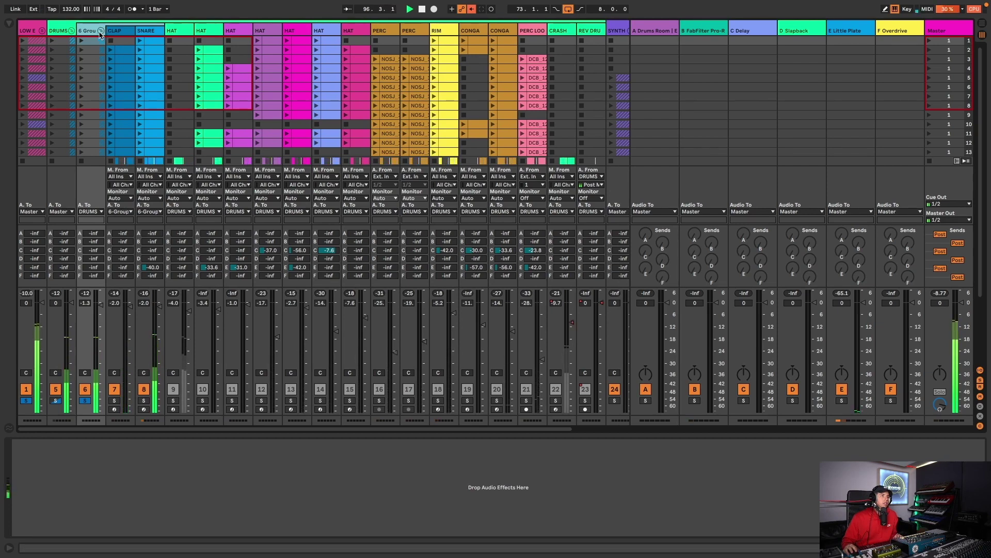
pyautogui.press('super+r')
pyautogui.write('CLAP')
pyautogui.press('Return')
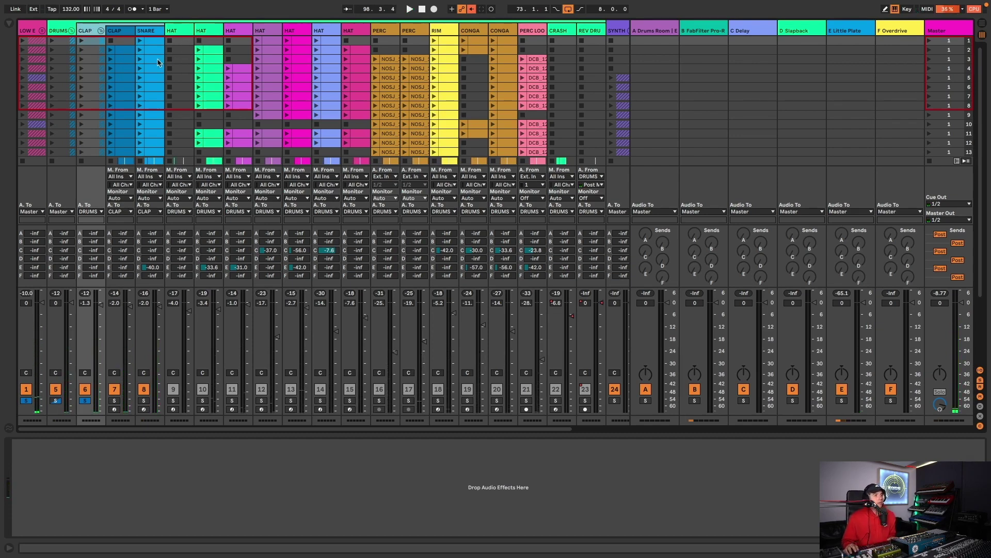
# Remove the EQ Eight device from both the SNARE track and the CLAP track.
pyautogui.click(129, 34)
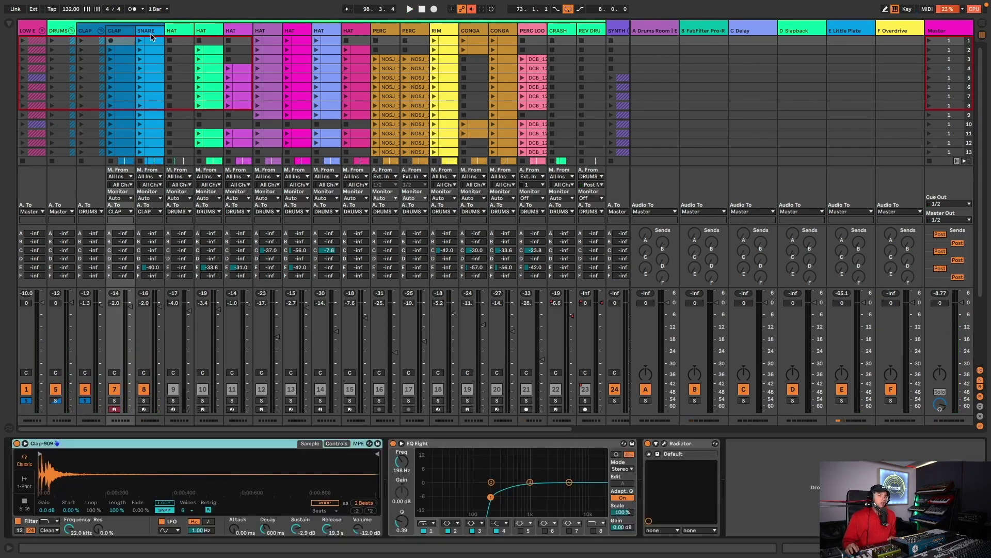
pyautogui.click(146, 32)
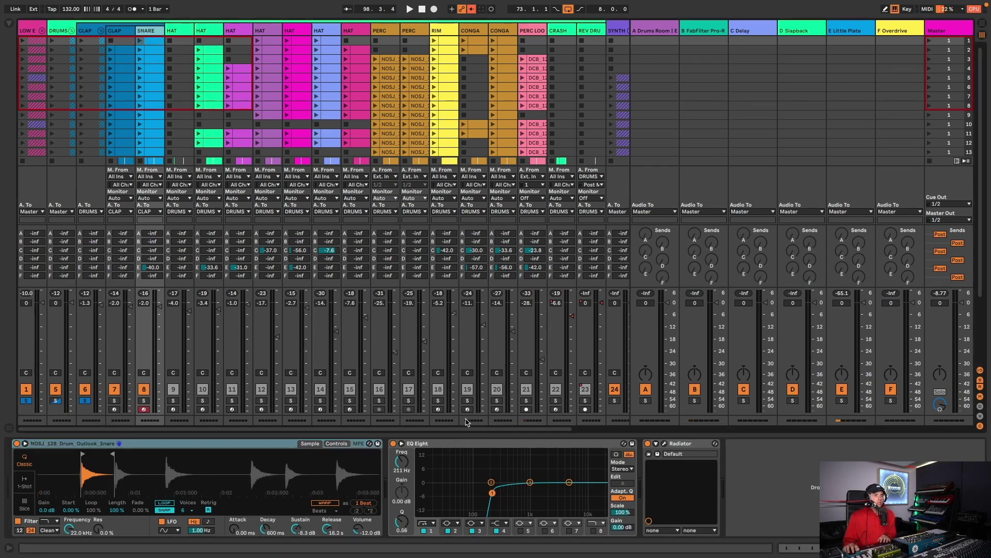
pyautogui.click(470, 445)
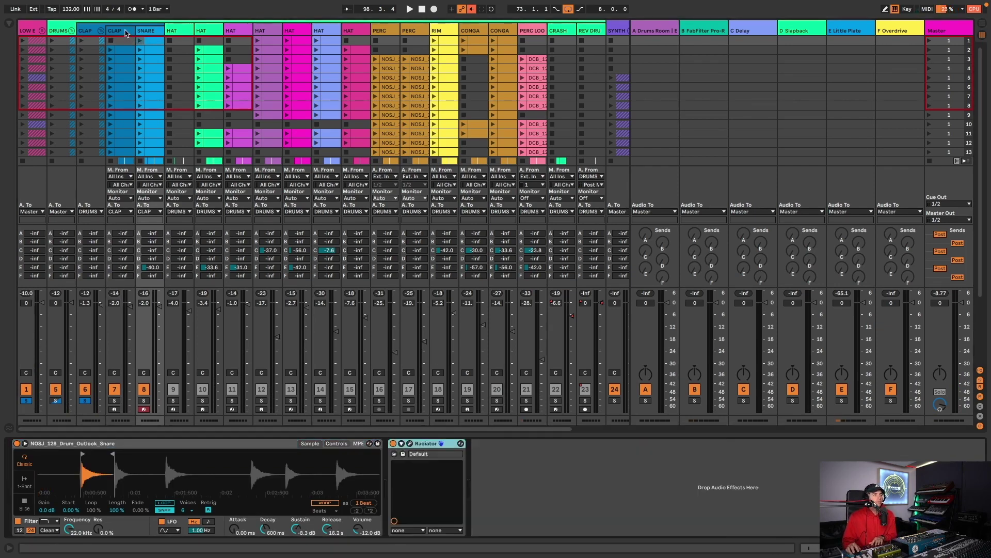
pyautogui.click(127, 31)
pyautogui.click(500, 444)
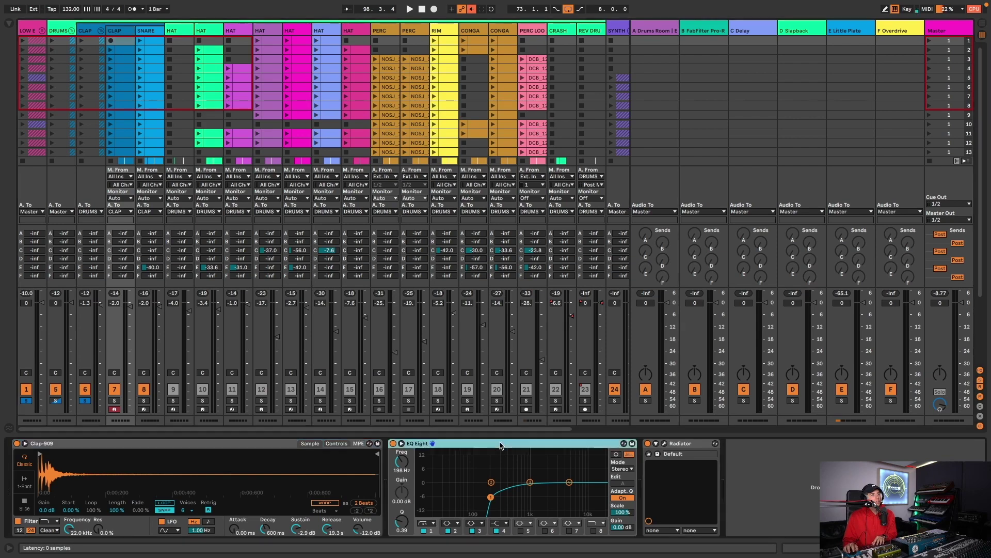
pyautogui.press('Delete')
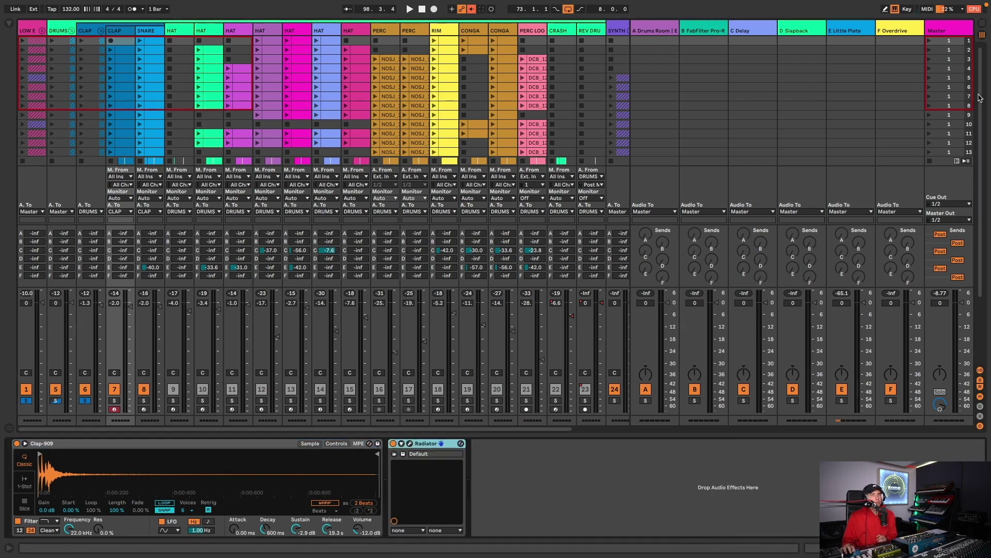
# Play the SNARE from the start of the arrangement, return to the Session view and mute the inner CLAP track for another listen.
pyautogui.click(983, 24)
pyautogui.hscroll(-2, 338, 197)
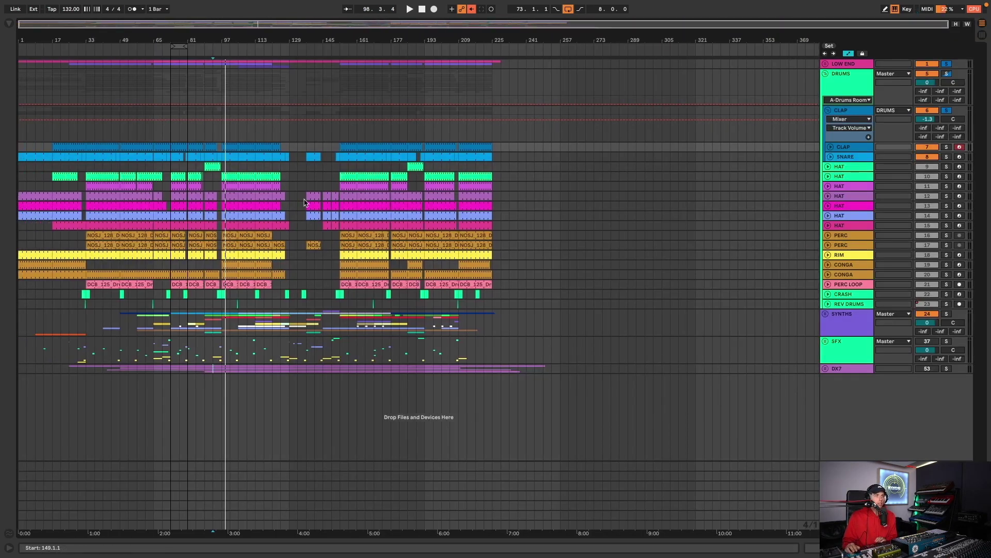
pyautogui.click(34, 158)
pyautogui.press('space')
pyautogui.press('space')
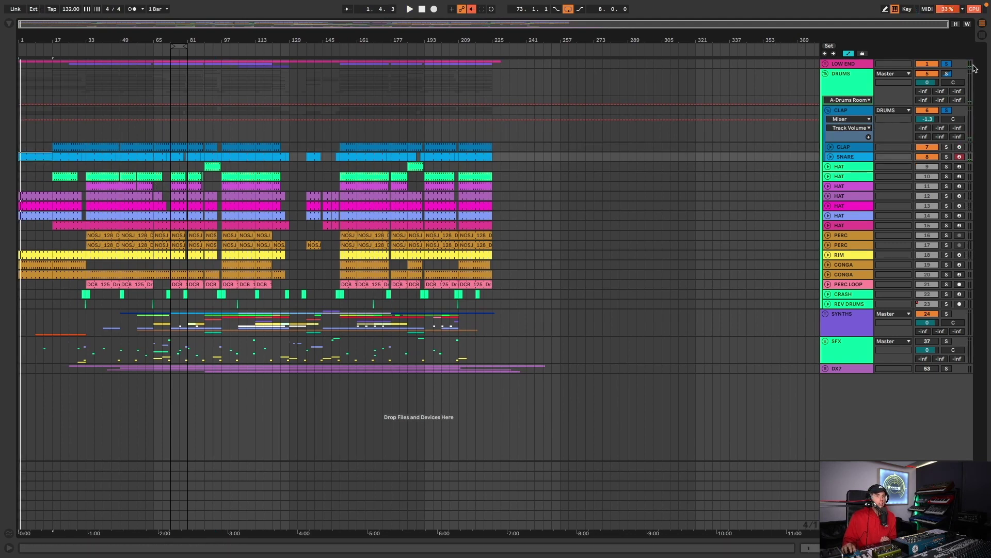
pyautogui.click(982, 35)
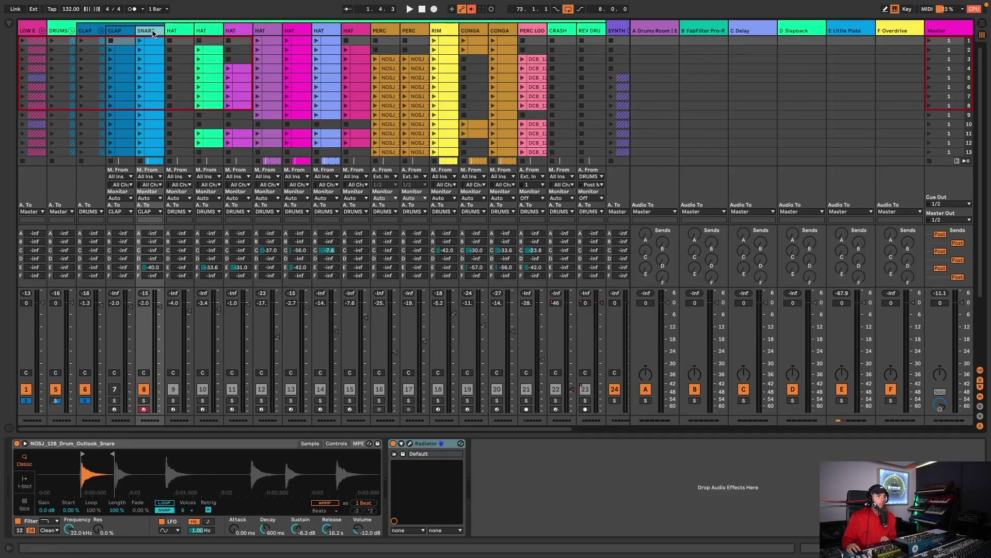
pyautogui.press('space')
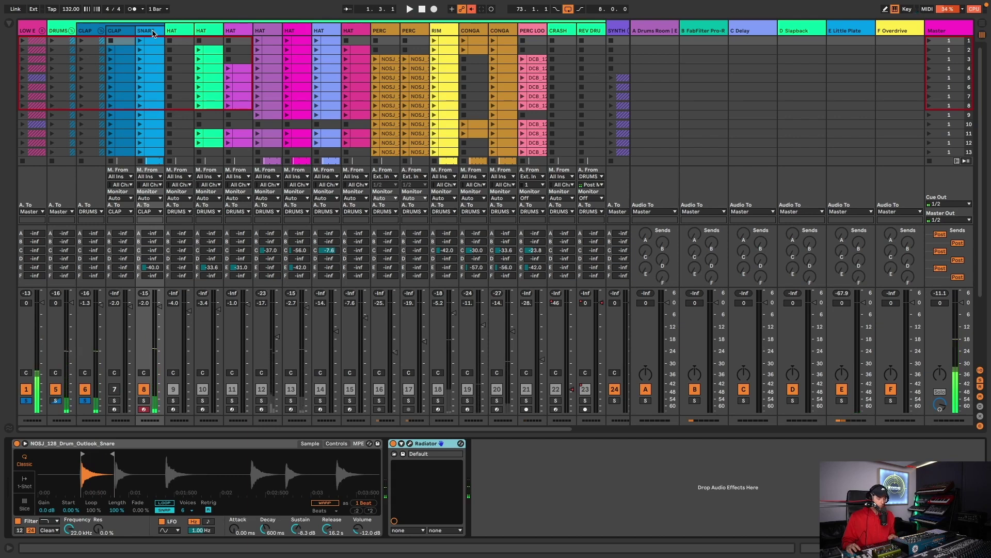
# Search the browser for "eq" and add an EQ Eight after Radiator on the SNARE track.
pyautogui.hotkey('ctrl', 'f')
pyautogui.write('eq')
pyautogui.scroll(10, 121, 90)
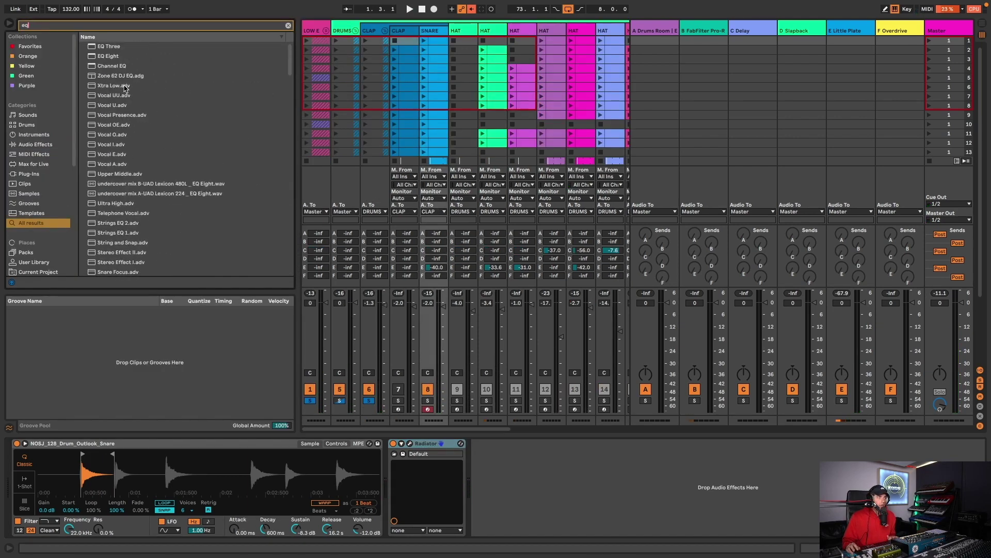
pyautogui.click(106, 57)
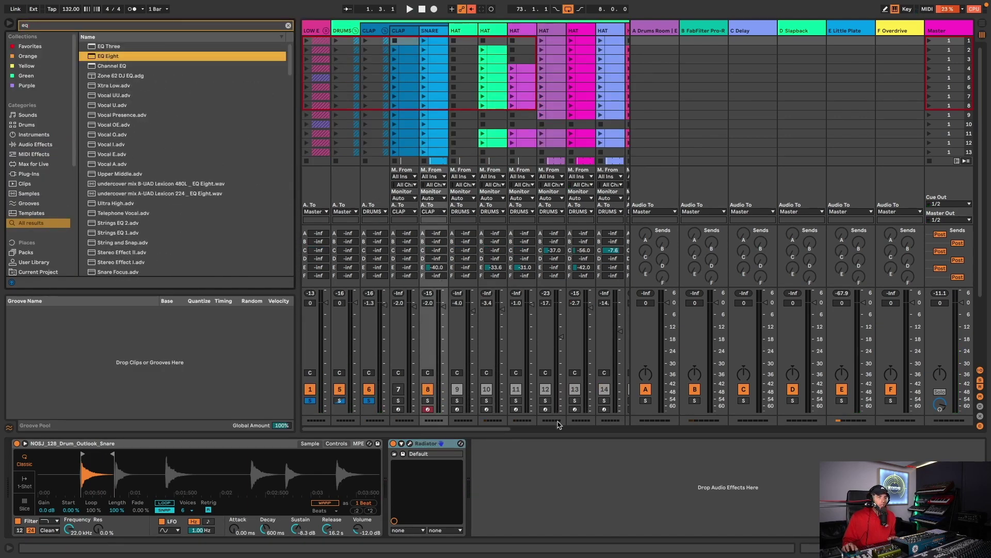
pyautogui.press('Return')
# Set band 1 of the SNARE's EQ Eight to a gentler low cut at 200 Hz and compare it with the EQ bypassed.
pyautogui.click(513, 523)
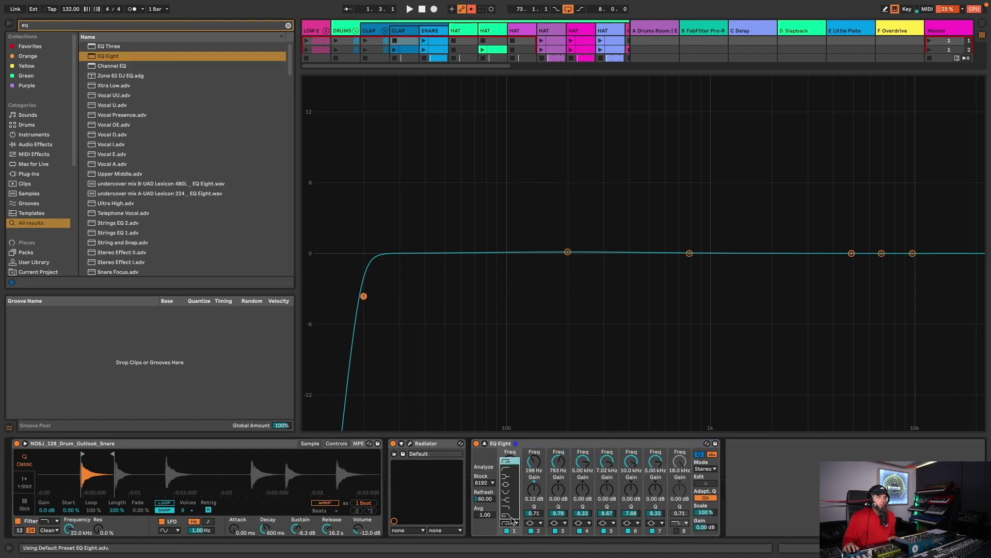
pyautogui.click(512, 470)
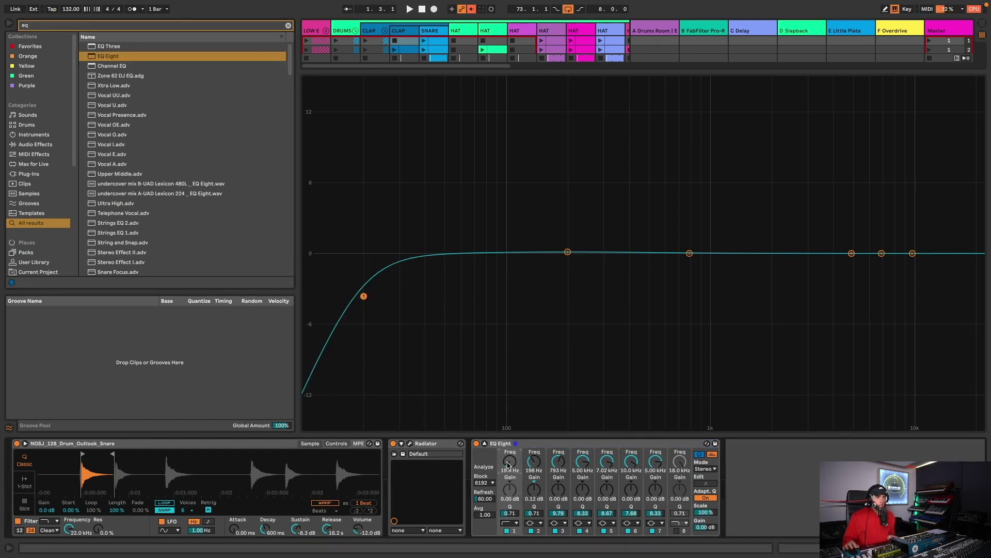
pyautogui.press('Return')
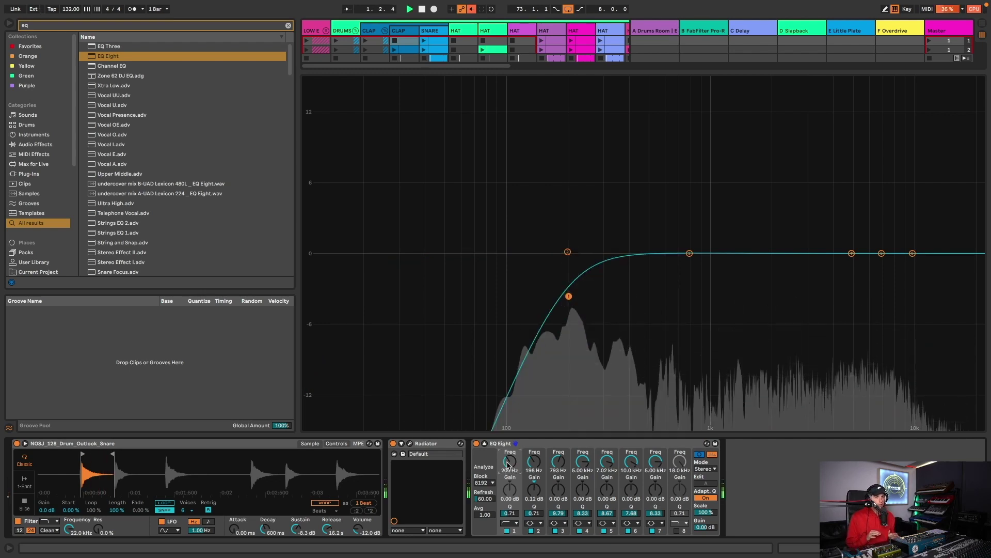
pyautogui.click(476, 444)
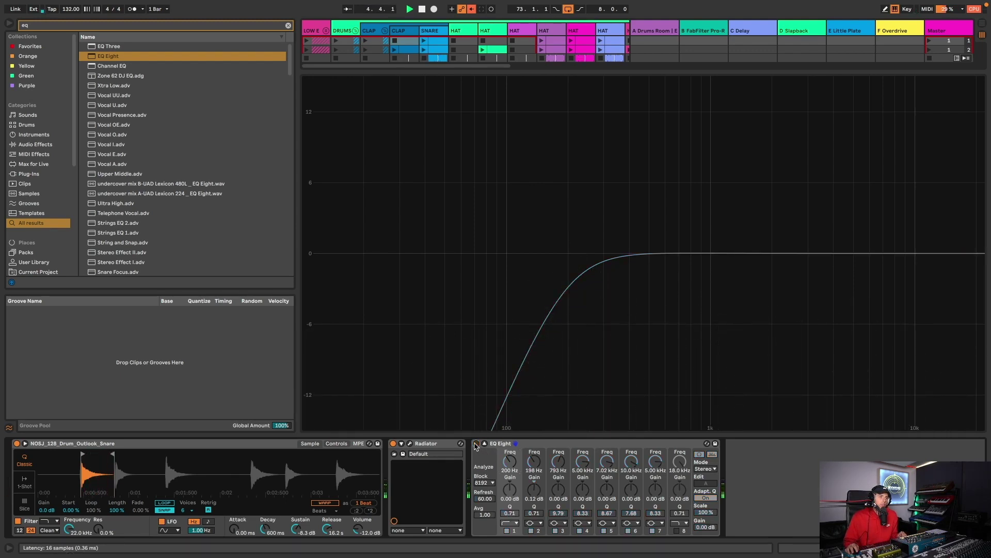
pyautogui.click(476, 444)
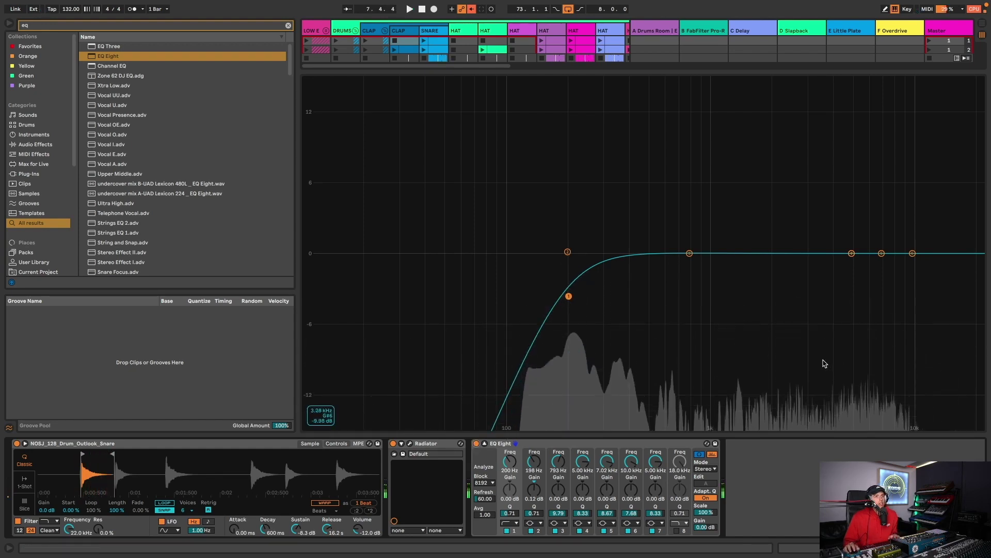
# Set band 7 of the SNARE's EQ Eight to a bell near 5 kHz, boost it to about 14.8 dB and play it.
pyautogui.click(662, 523)
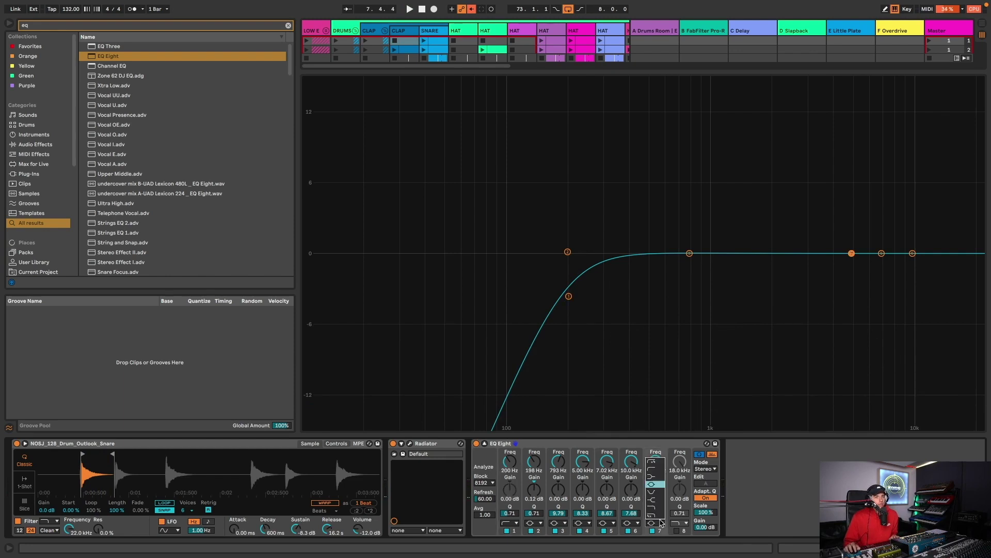
pyautogui.click(643, 532)
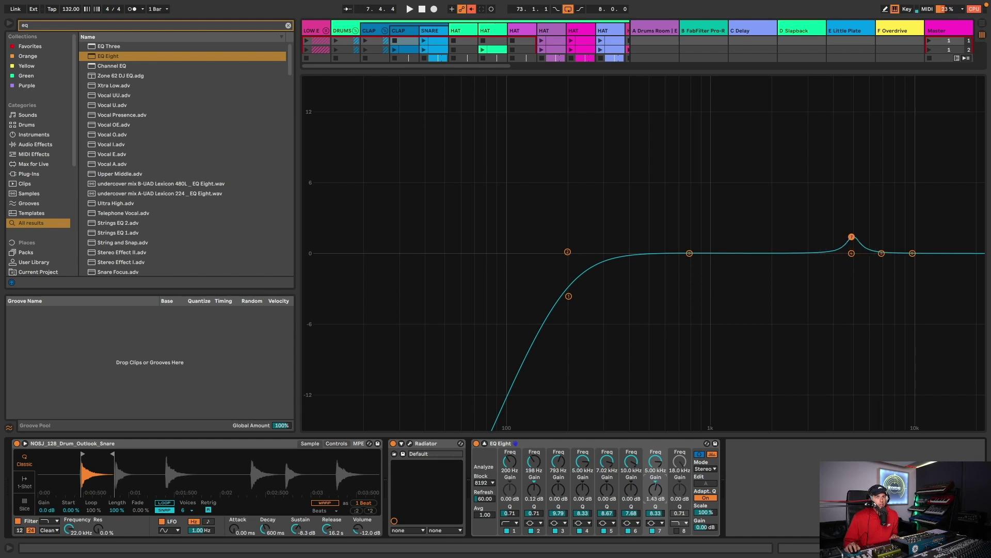
pyautogui.moveTo(656, 488); pyautogui.dragTo(655, 450)
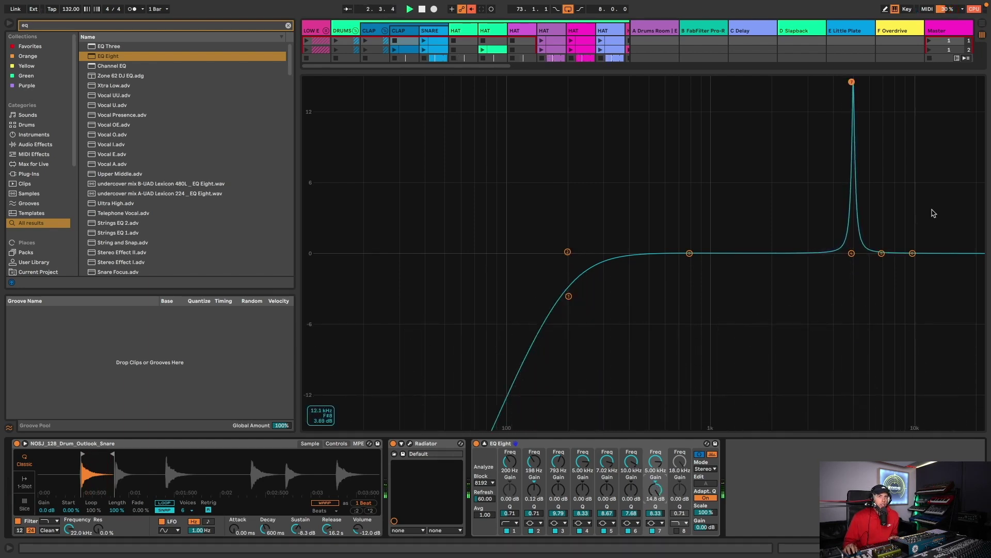
pyautogui.moveTo(852, 82); pyautogui.dragTo(852, 81)
pyautogui.press('space')
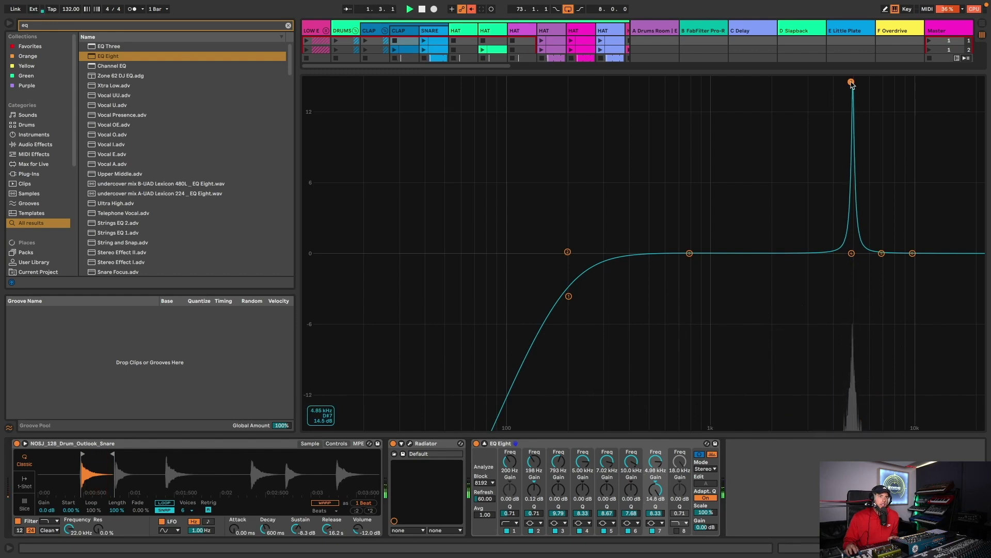
# Take the LOW E group out of solo and restart playback.
pyautogui.click(341, 31)
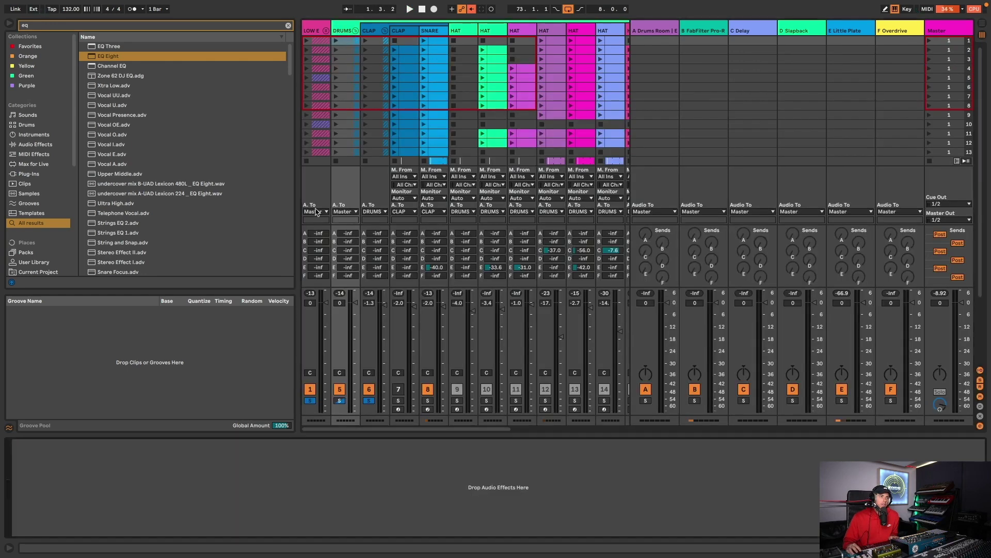
pyautogui.click(311, 401)
pyautogui.press('space')
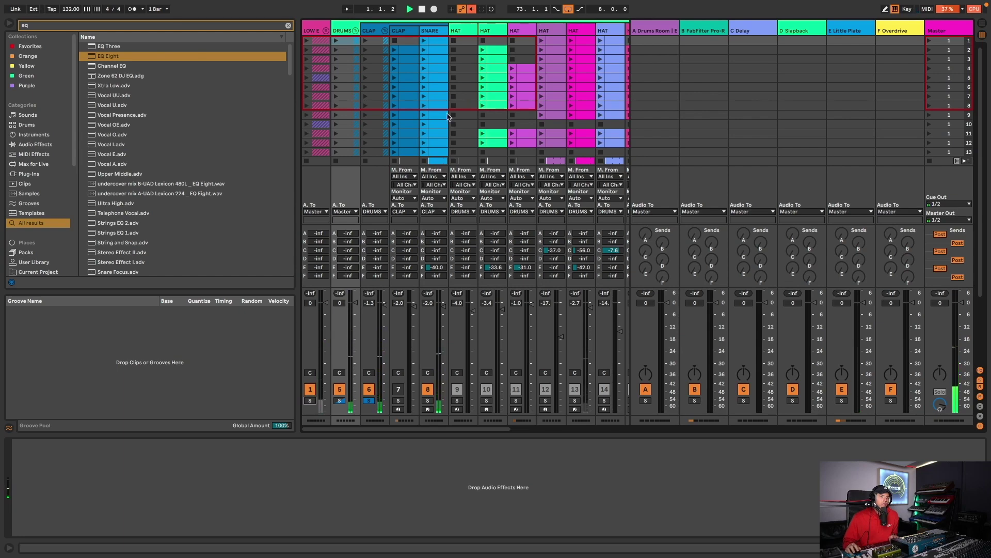
# On the SNARE's EQ Eight, set band 7 to -3 dB at 7.73 kHz and move band 4 to 322 Hz at 0.18 dB.
pyautogui.click(434, 31)
pyautogui.moveTo(852, 82); pyautogui.dragTo(890, 81)
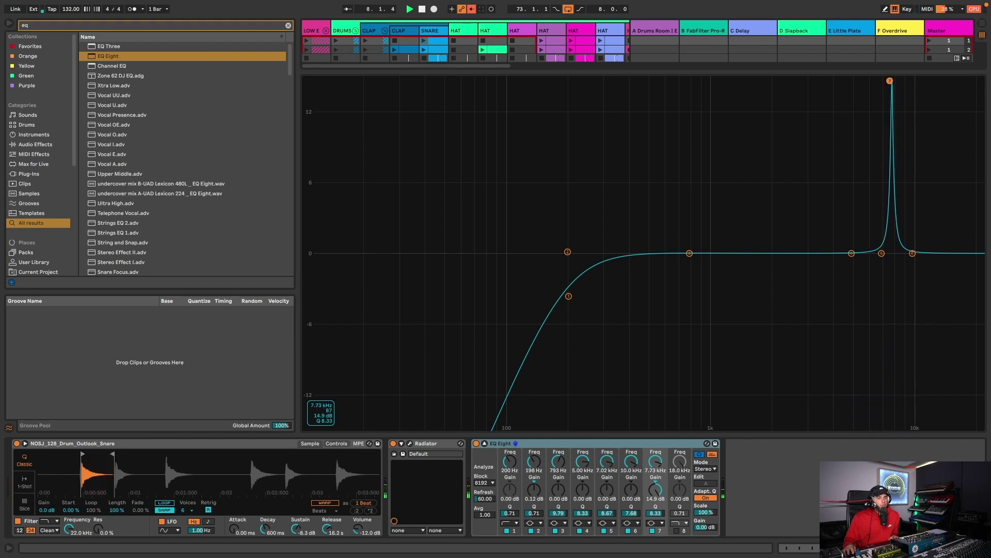
pyautogui.click(657, 498)
pyautogui.write('-3')
pyautogui.press('Return')
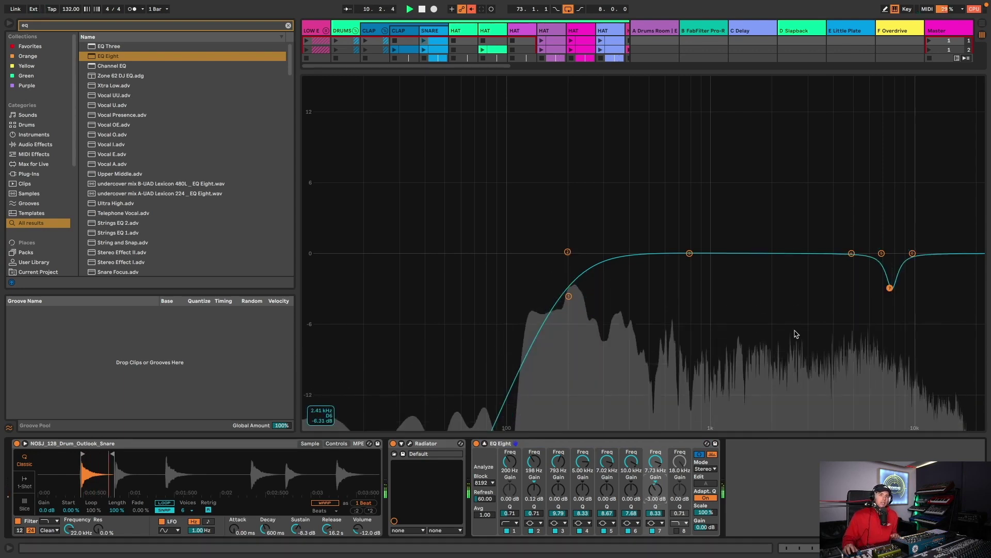
pyautogui.moveTo(851, 253); pyautogui.dragTo(614, 243)
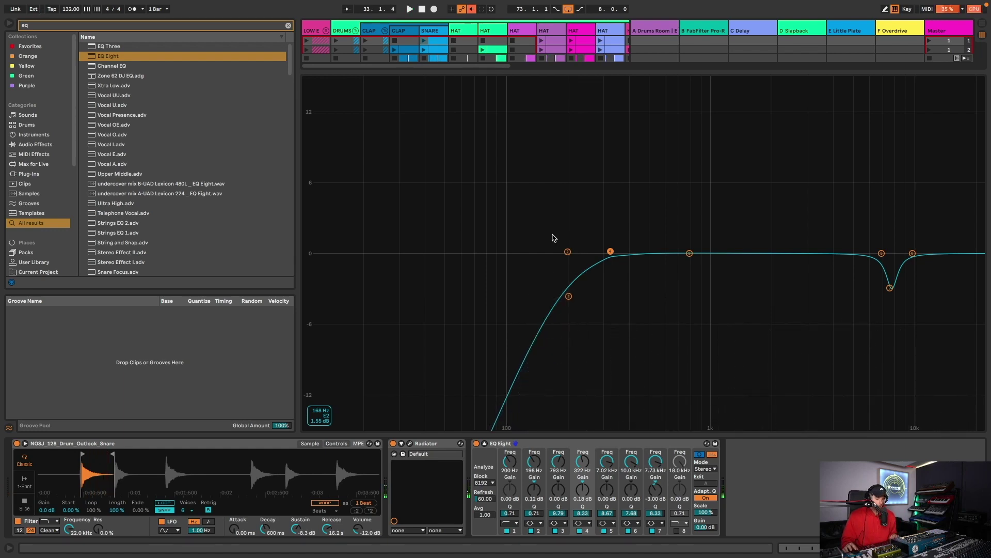
# Search the browser for "decap" and then "overdri", and add Overdrive after EQ Eight on the SNARE track.
pyautogui.hotkey('ctrl', 'f')
pyautogui.write('decap')
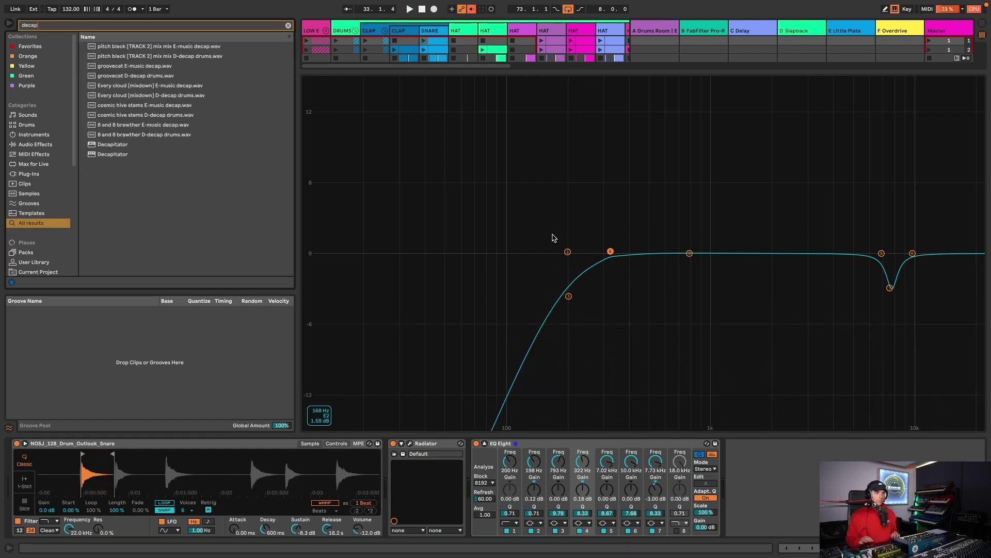
pyautogui.write('over')
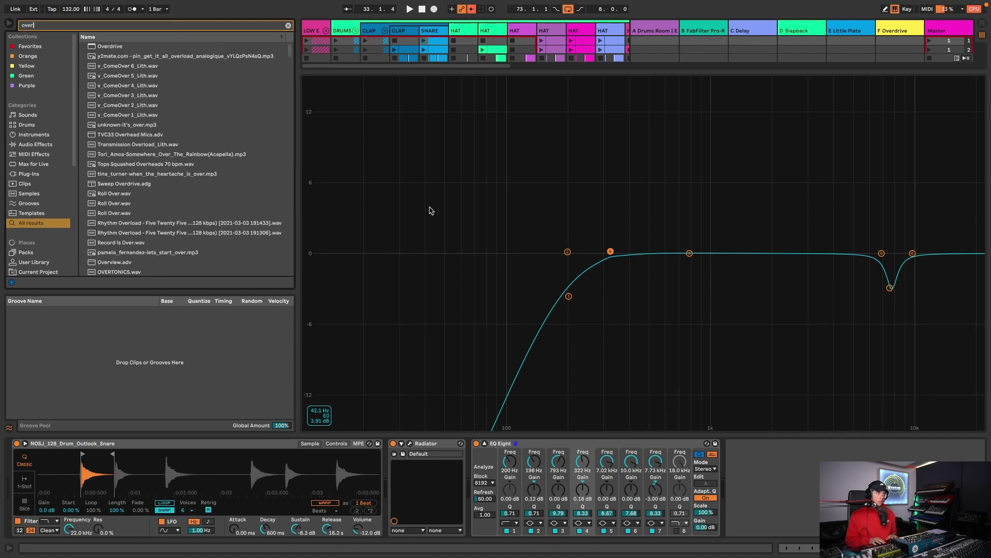
pyautogui.write('dri')
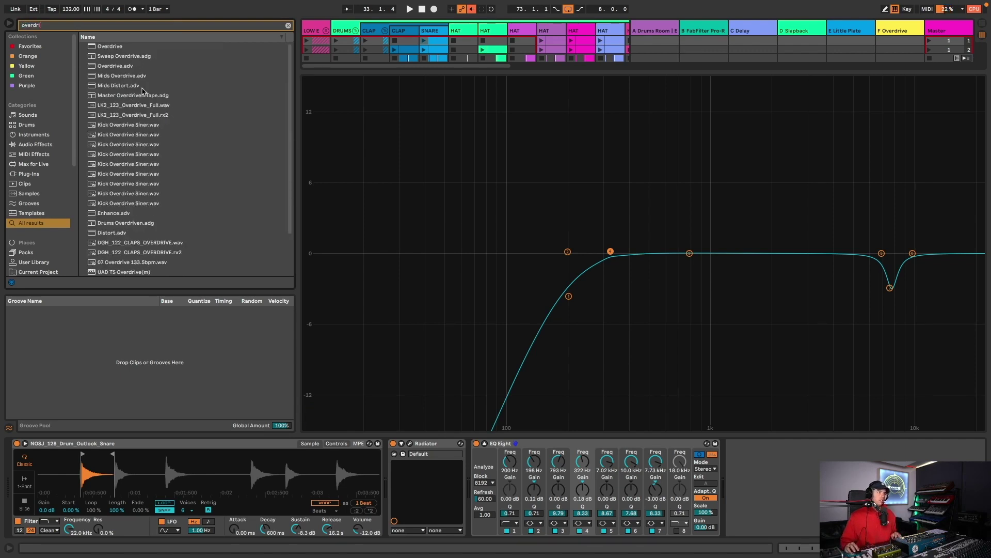
pyautogui.click(116, 47)
pyautogui.moveTo(780, 472); pyautogui.dragTo(780, 472)
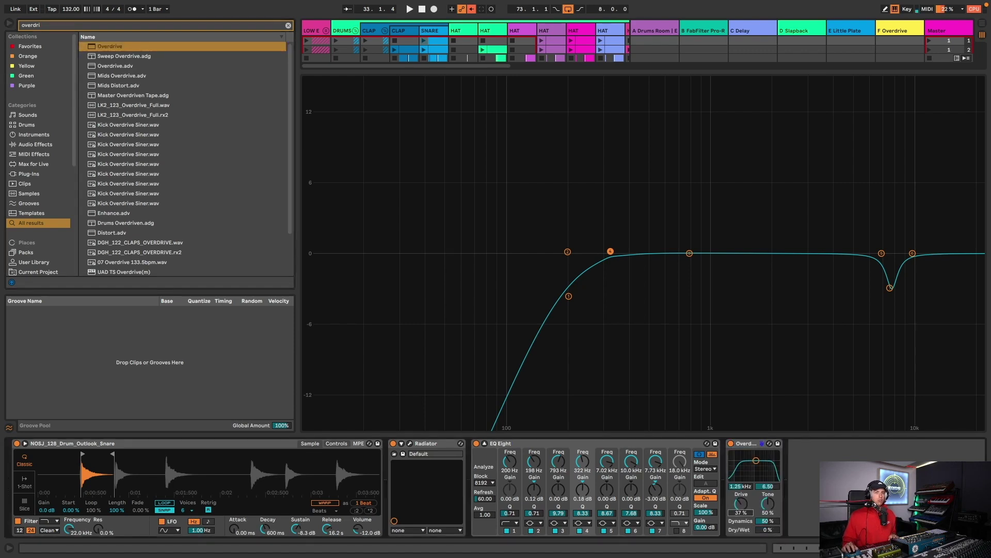
# Play the SNARE and set its Overdrive to 29% drive, 23% tone and 38% dry/wet.
pyautogui.press('space')
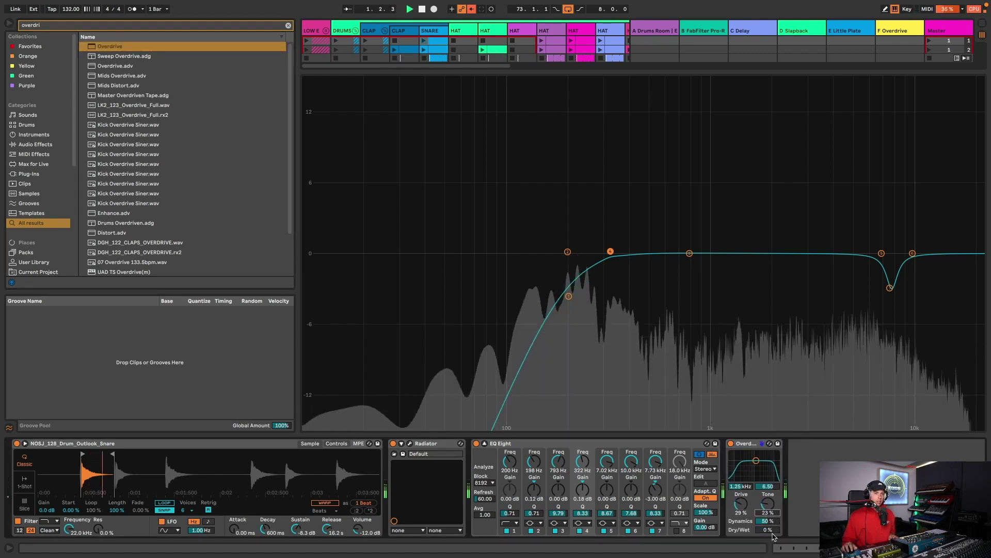
pyautogui.moveTo(768, 530)
pyautogui.mouseDown()
pyautogui.moveTo(767, 502)
pyautogui.moveTo(768, 533)
pyautogui.mouseUp()
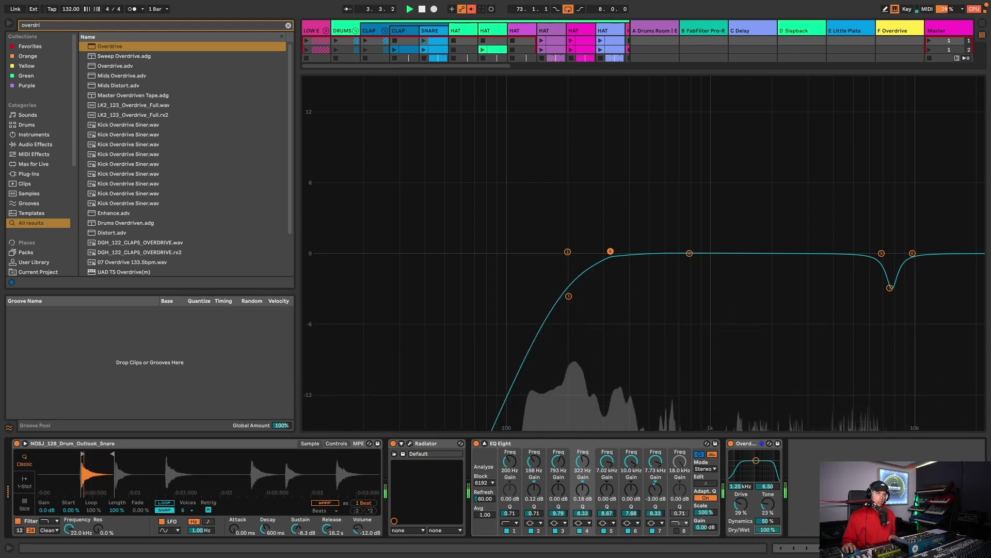
pyautogui.moveTo(768, 530)
pyautogui.mouseDown()
pyautogui.moveTo(768, 542)
pyautogui.moveTo(768, 524)
pyautogui.mouseUp()
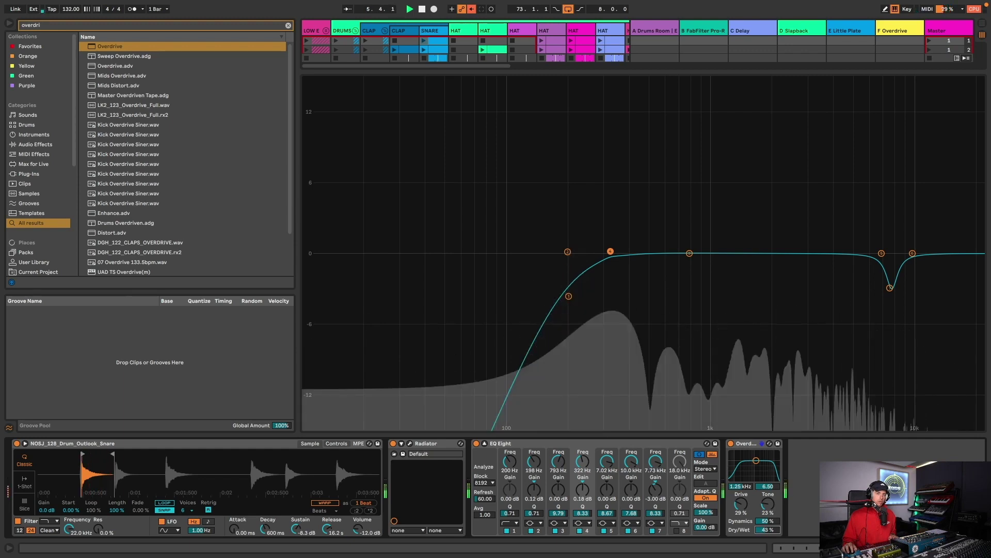
# Search the browser for "uti", add Utility after Overdrive, group both devices into a rack and stop playback.
pyautogui.hotkey('ctrl', 'f')
pyautogui.write('uti')
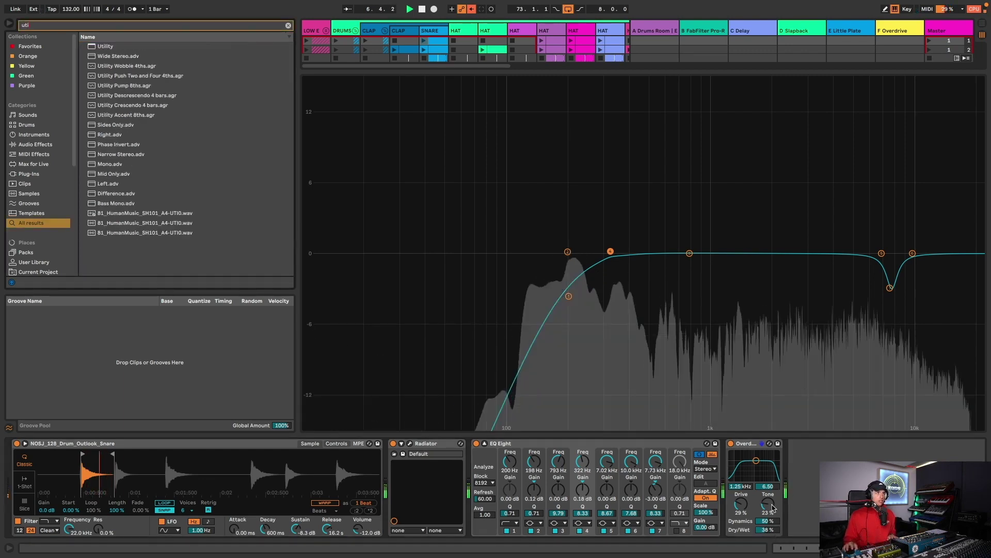
pyautogui.click(90, 47)
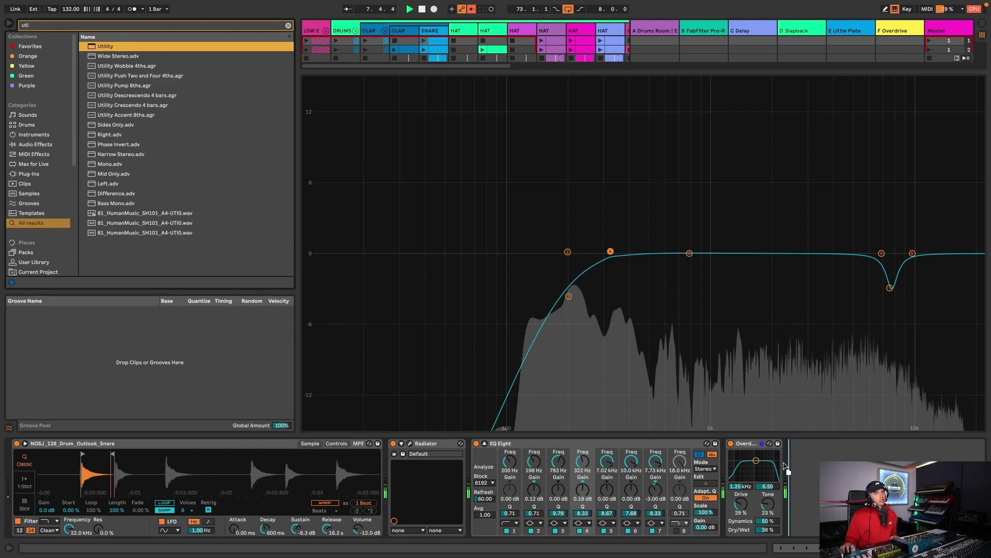
pyautogui.press('Return')
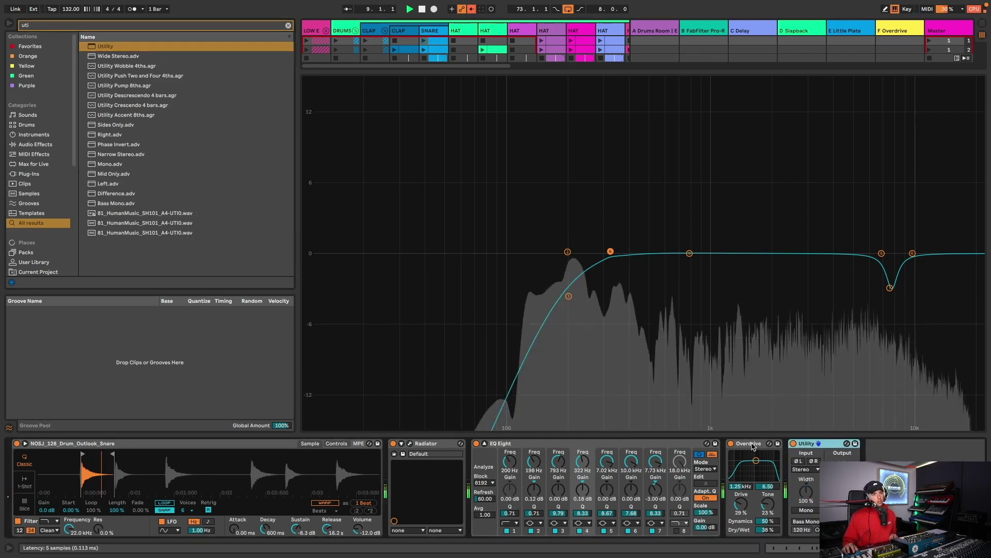
pyautogui.rightClick(755, 445)
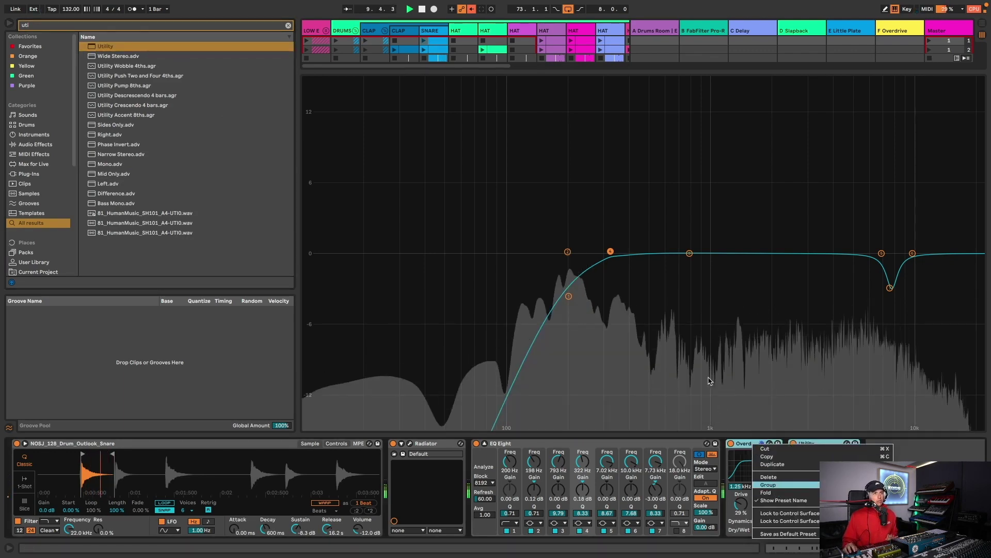
pyautogui.press('space')
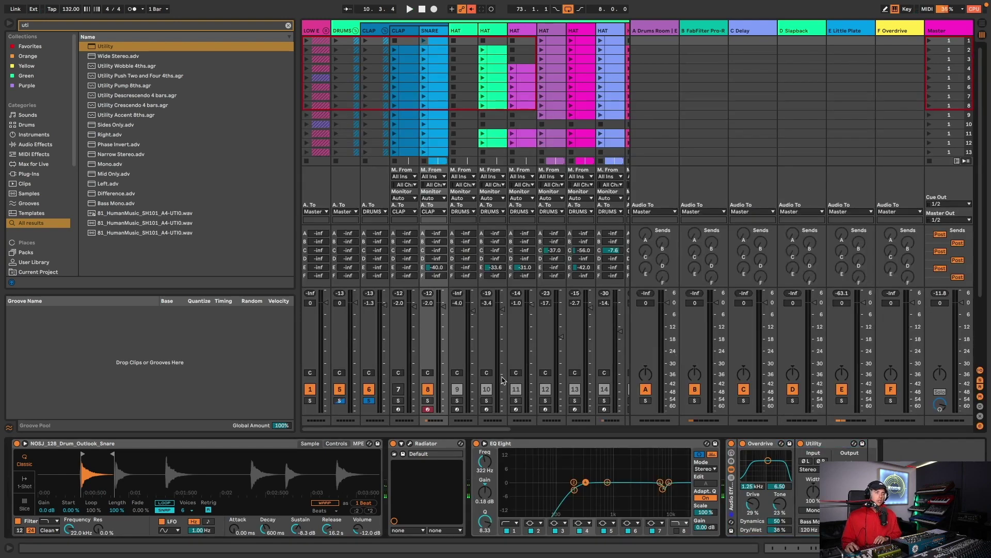
# Compare the SNARE's Overdrive rack active and bypassed during playback, matching its level with a -2 dB Utility gain.
pyautogui.click(434, 294)
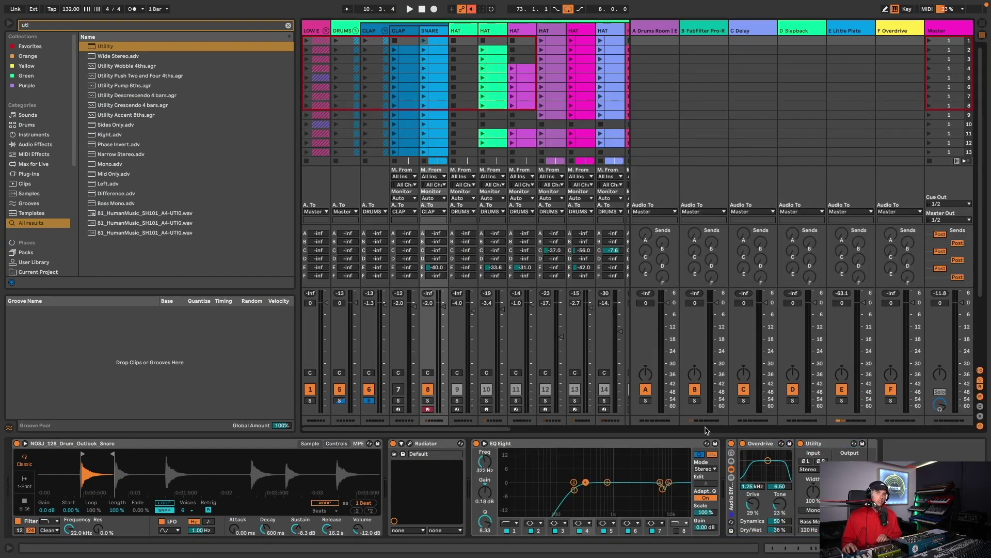
pyautogui.click(732, 443)
pyautogui.press('space')
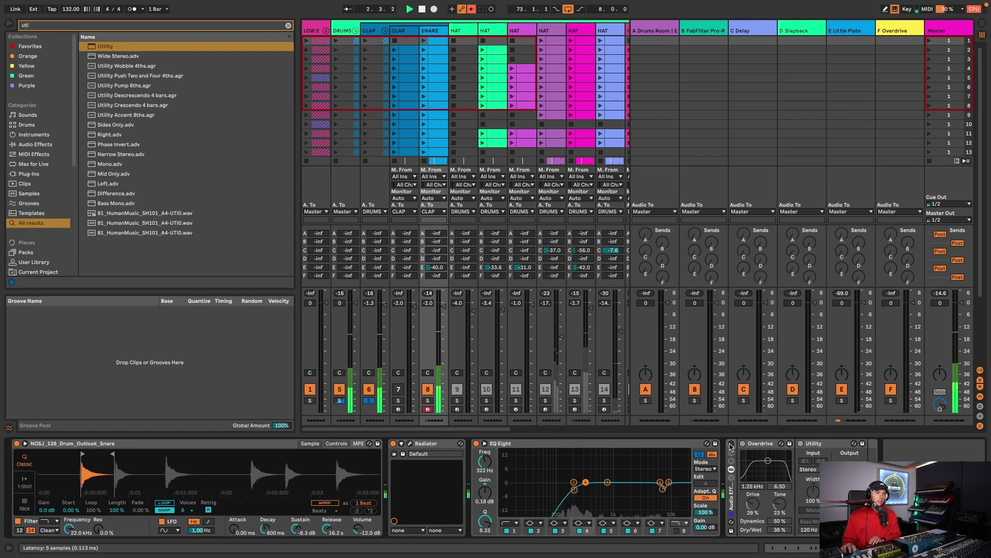
pyautogui.click(731, 444)
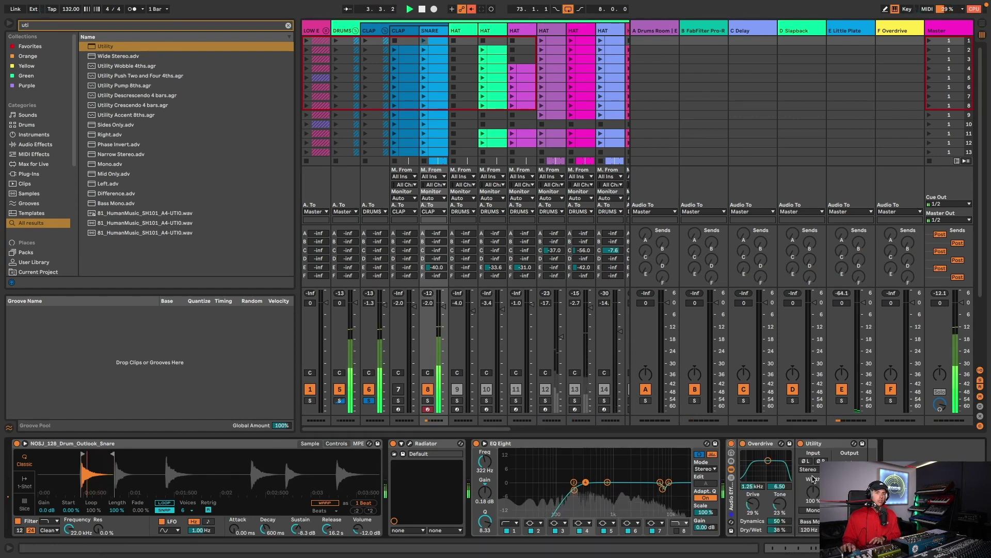
pyautogui.press('space')
pyautogui.click(730, 444)
pyautogui.press('space')
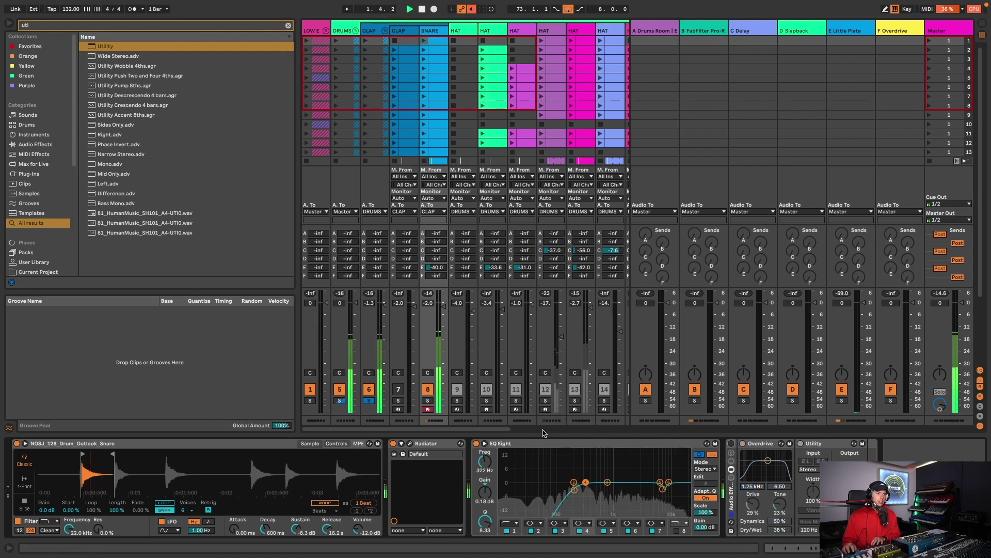
pyautogui.click(731, 444)
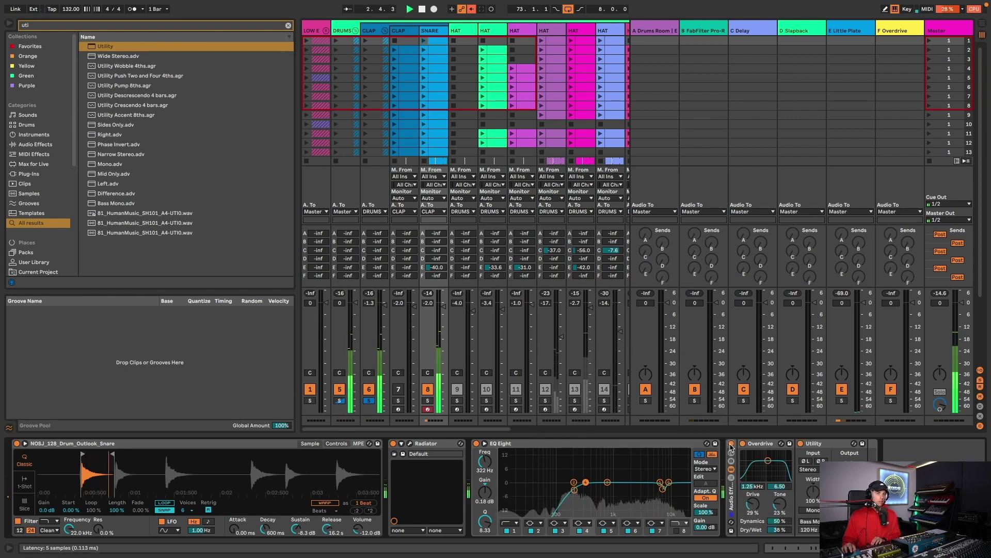
pyautogui.press('space')
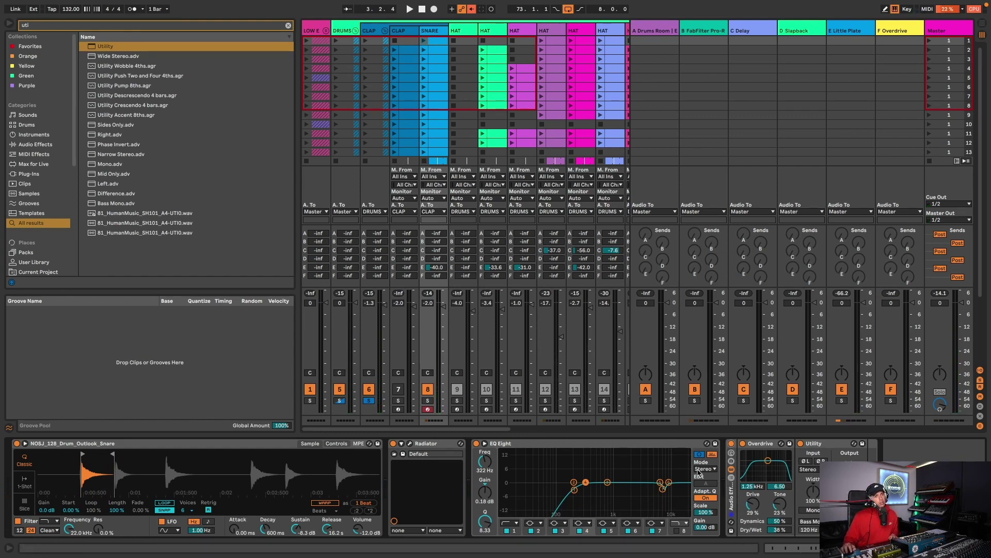
# Paste a copy of the SNARE's EQ Eight after the Overdrive rack and compare the rack bypassed and active during playback.
pyautogui.click(529, 443)
pyautogui.click(912, 483)
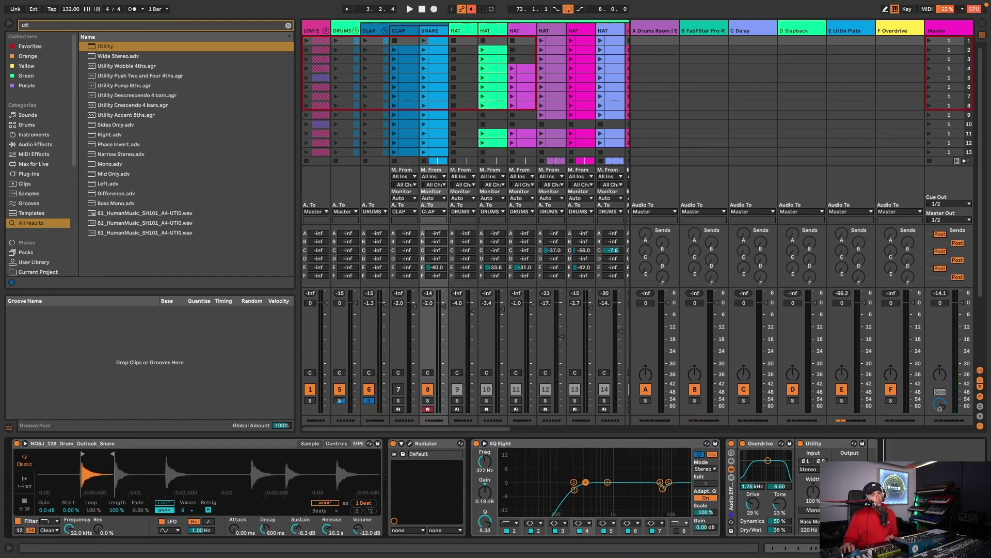
pyautogui.hotkey('ctrl', 'v')
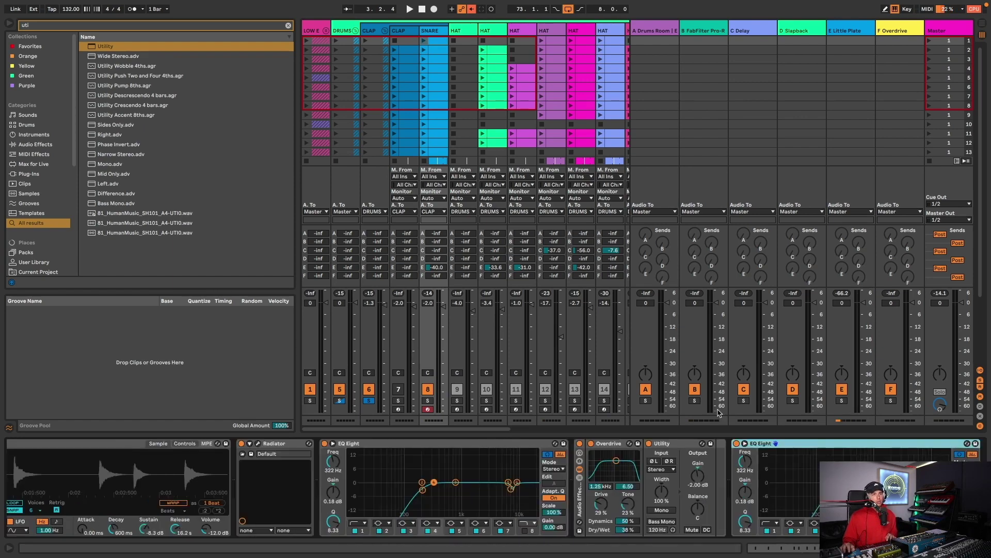
pyautogui.press('space')
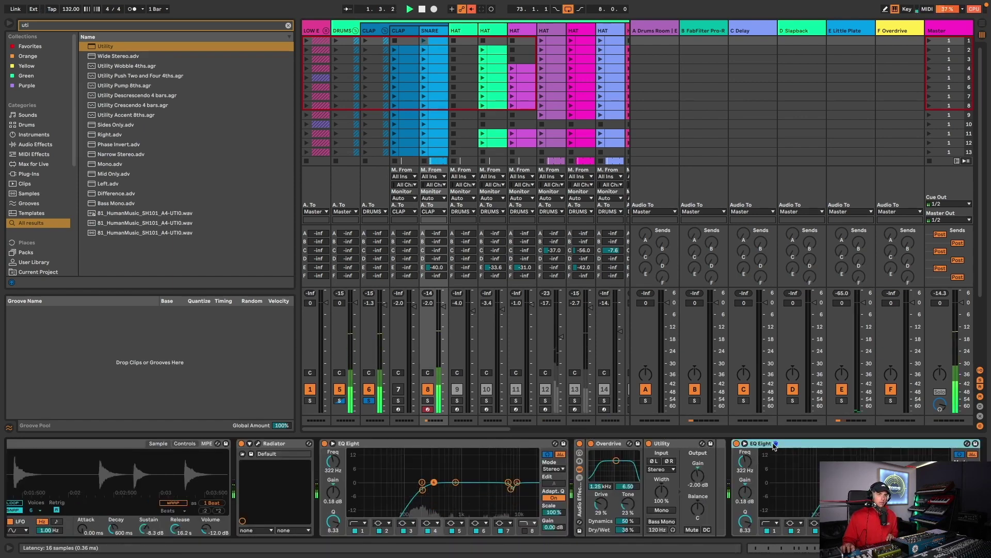
pyautogui.moveTo(619, 444); pyautogui.dragTo(593, 445)
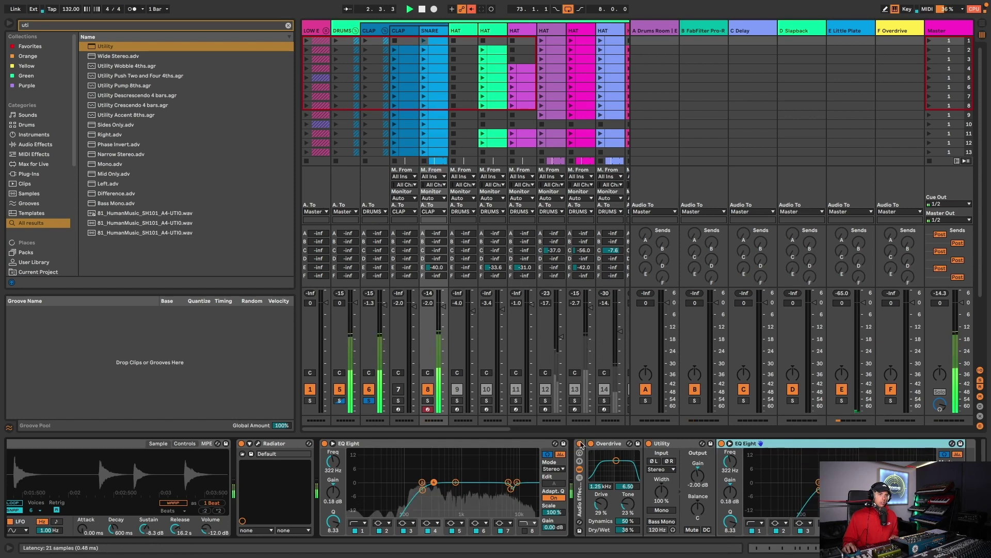
pyautogui.click(579, 445)
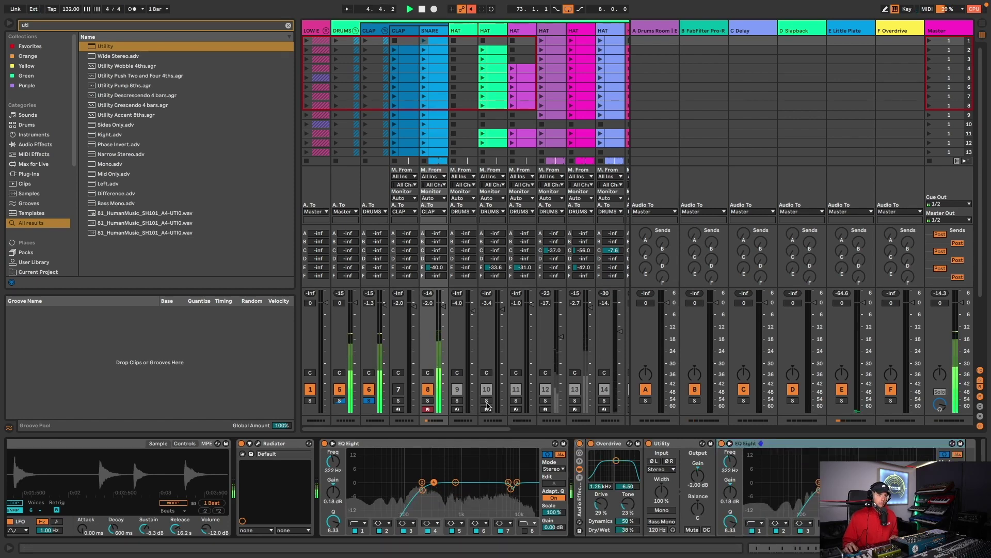
# Take the CLAP group out of solo, solo the whole DRUMS group and restart playback from the beginning.
pyautogui.click(369, 401)
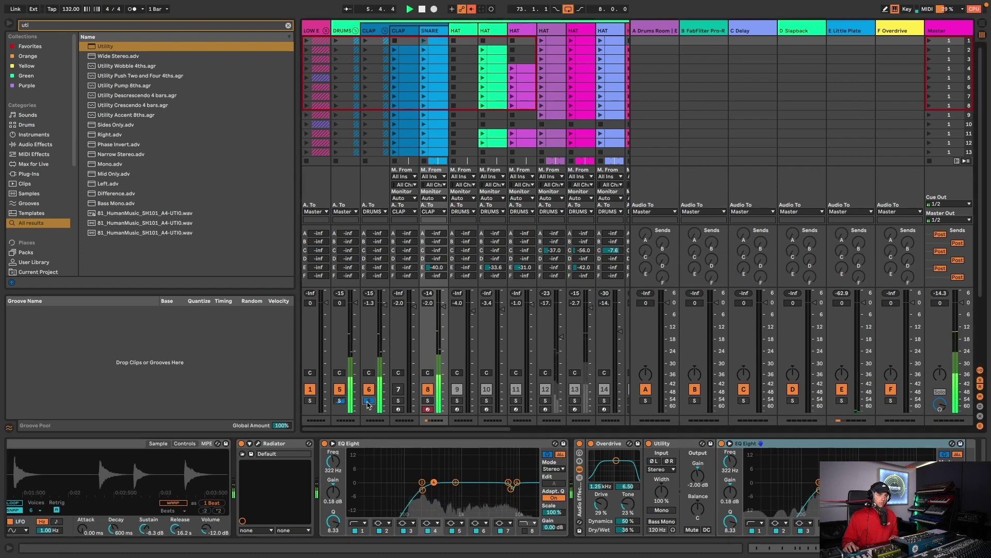
pyautogui.click(339, 400)
pyautogui.click(339, 400)
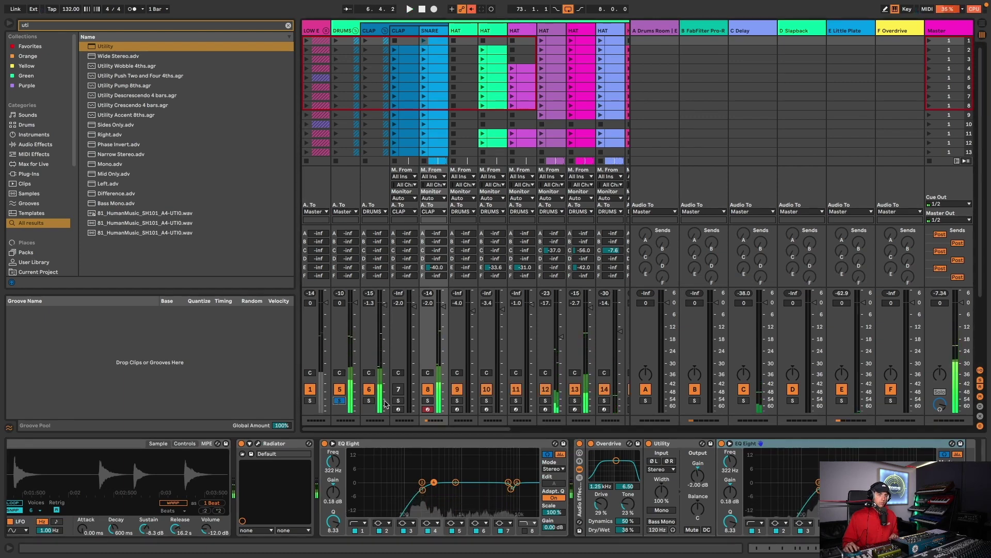
pyautogui.press('space')
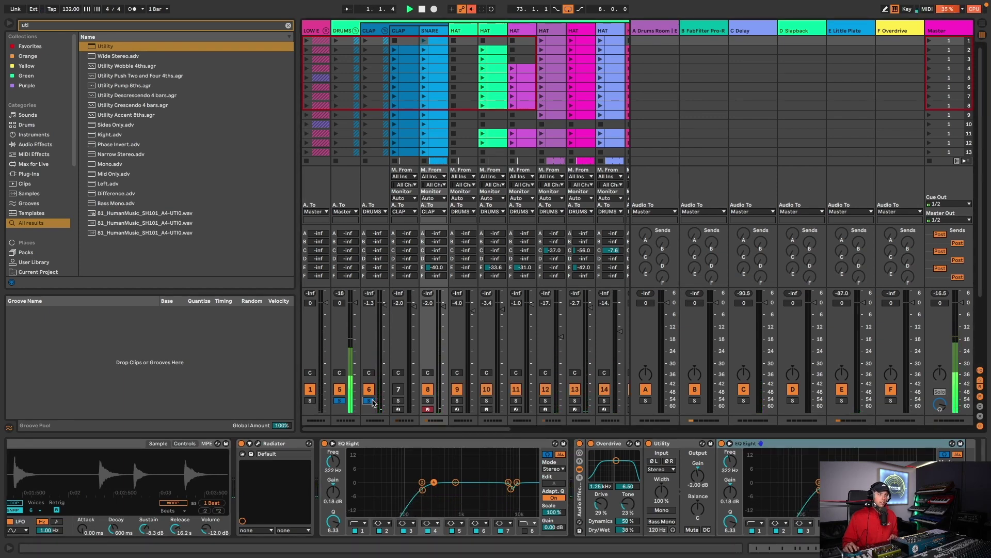
# Solo the CLAP group with LOW END and set the SNARE's Overdrive filter to 1.10 kHz and 7.27 bandwidth, comparing the rack bypassed and active.
pyautogui.click(373, 401)
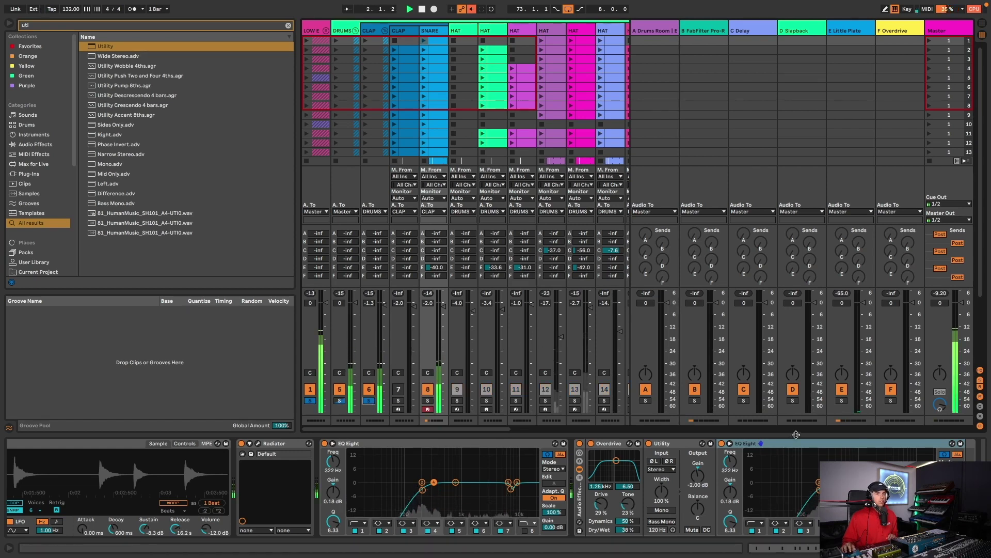
pyautogui.moveTo(612, 489)
pyautogui.mouseDown()
pyautogui.moveTo(611, 480)
pyautogui.moveTo(628, 484)
pyautogui.mouseUp()
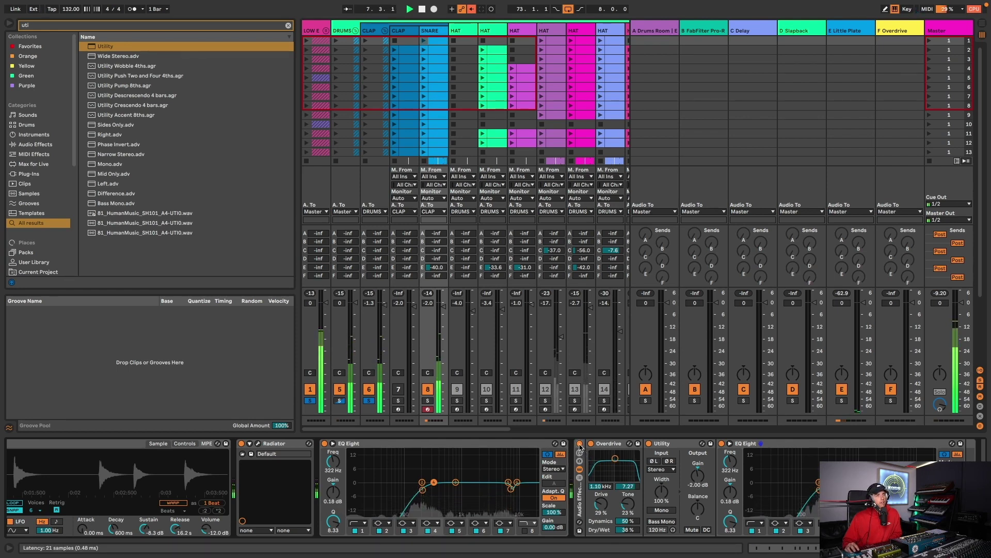
pyautogui.click(580, 445)
pyautogui.click(580, 445)
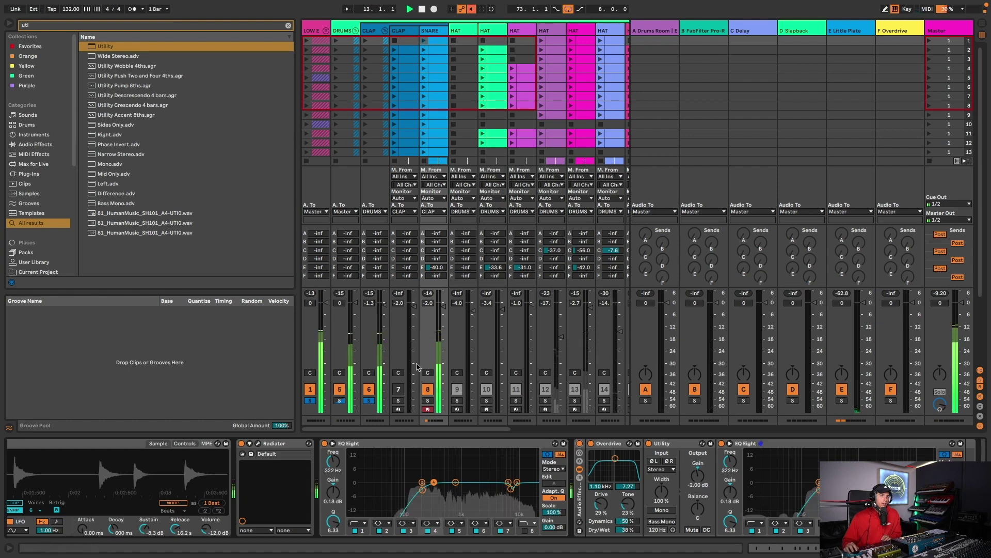
pyautogui.press('space')
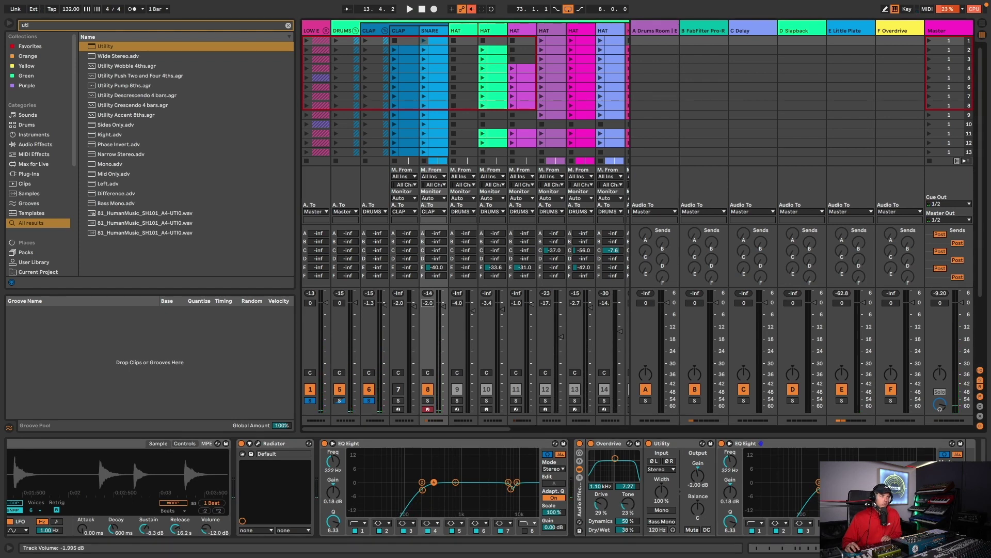
# Raise the SNARE track volume to -1.6 dB and audition it in playback.
pyautogui.moveTo(435, 307); pyautogui.dragTo(435, 304)
pyautogui.press('space')
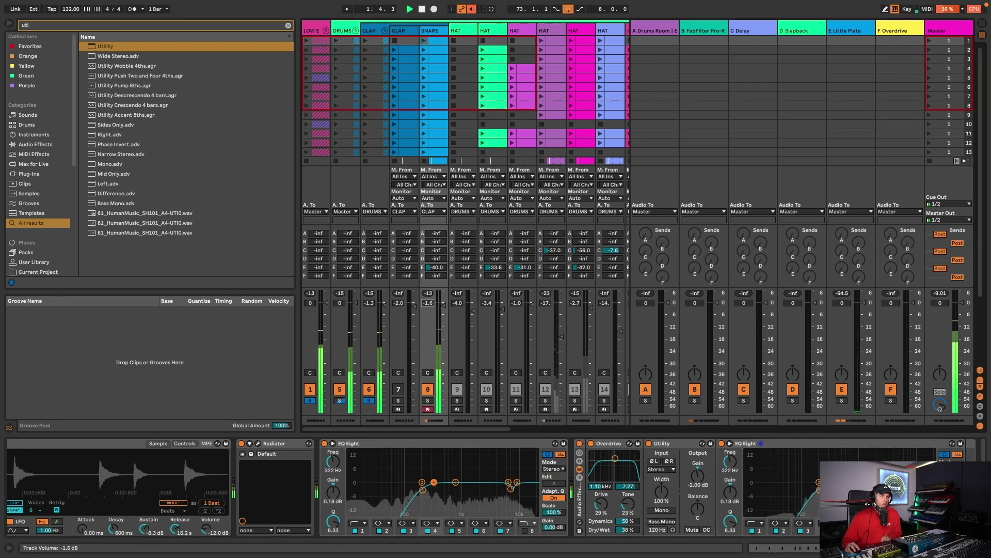
pyautogui.press('space')
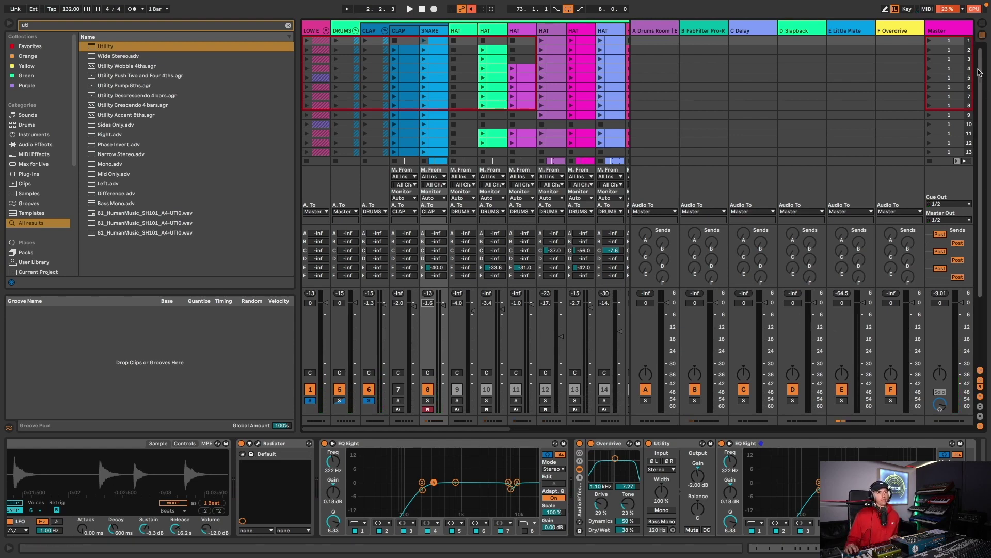
# Move the 8-bar loop to bar 33 in the arrangement and audition that section back in the session mixer.
pyautogui.click(983, 24)
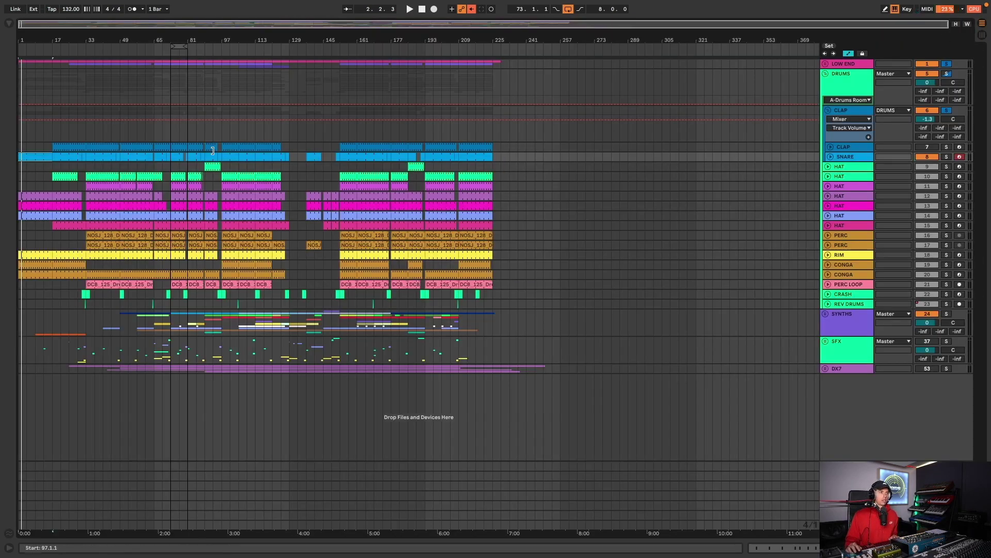
pyautogui.moveTo(179, 46); pyautogui.dragTo(97, 55)
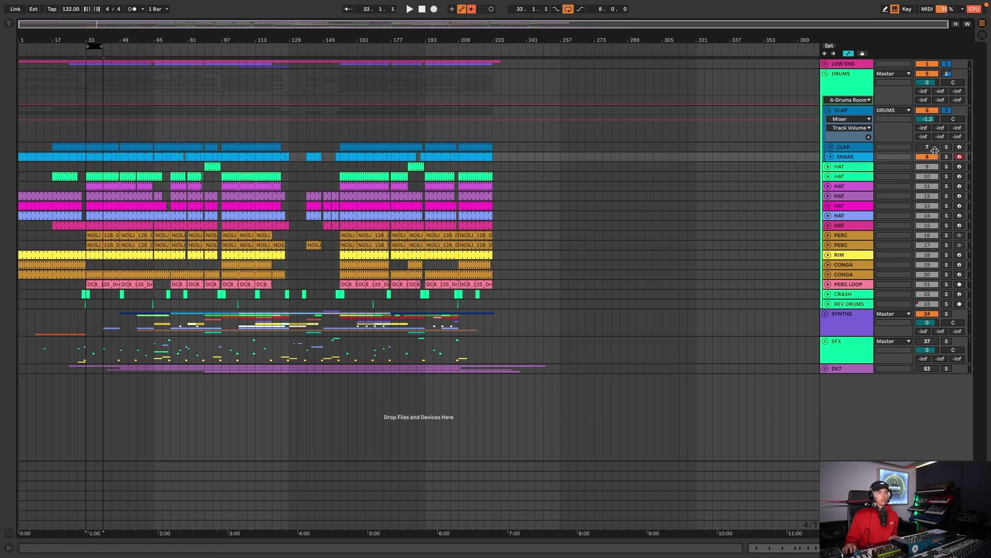
pyautogui.press('space')
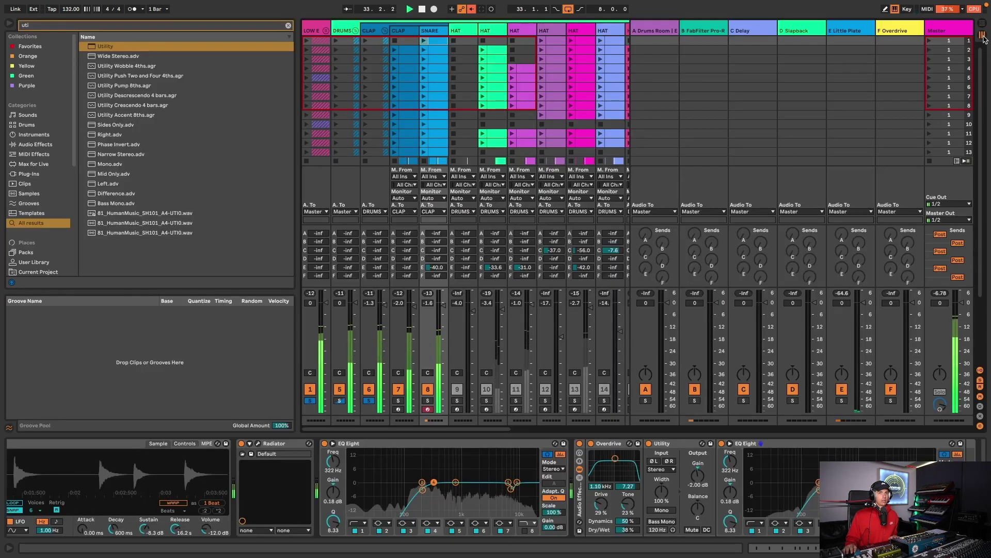
pyautogui.press('space')
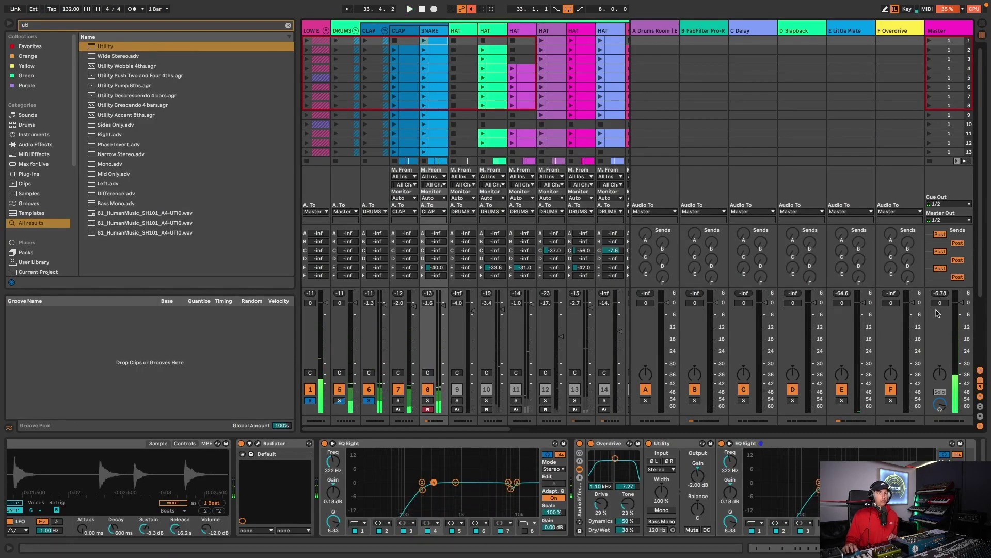
pyautogui.press('space')
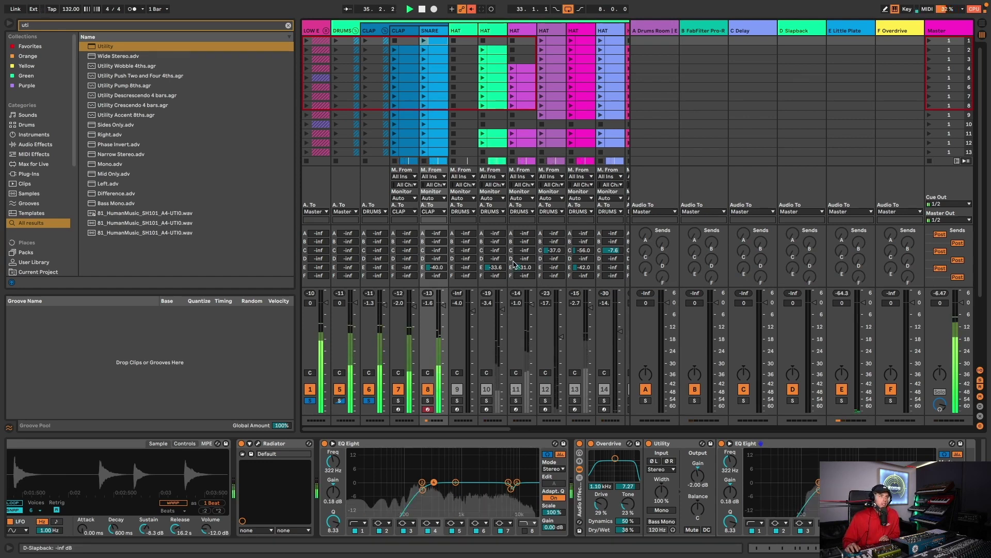
# Lower the SNARE track volume to -2.6 dB and audition it against the clap.
pyautogui.press('space')
pyautogui.moveTo(433, 305); pyautogui.dragTo(433, 309)
pyautogui.press('space')
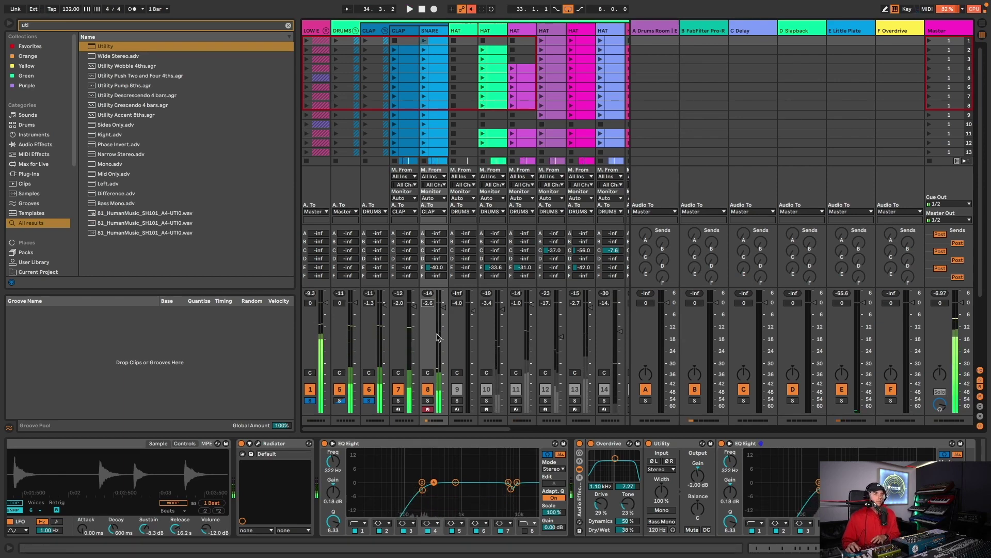
# Mute the CLAP track, try a 0 dB sustain on the SNARE's sampler during playback and undo the change.
pyautogui.click(398, 388)
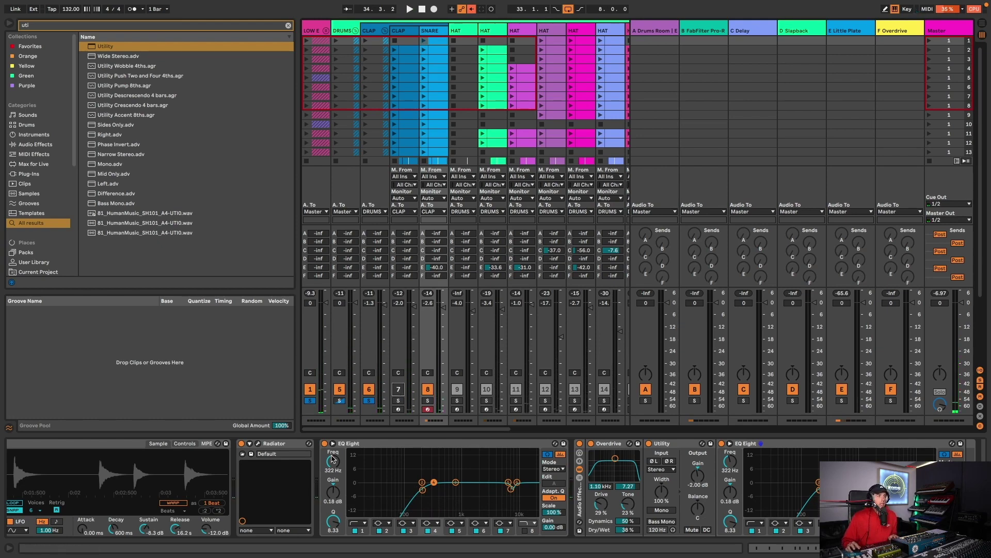
pyautogui.hscroll(-5, 187, 454)
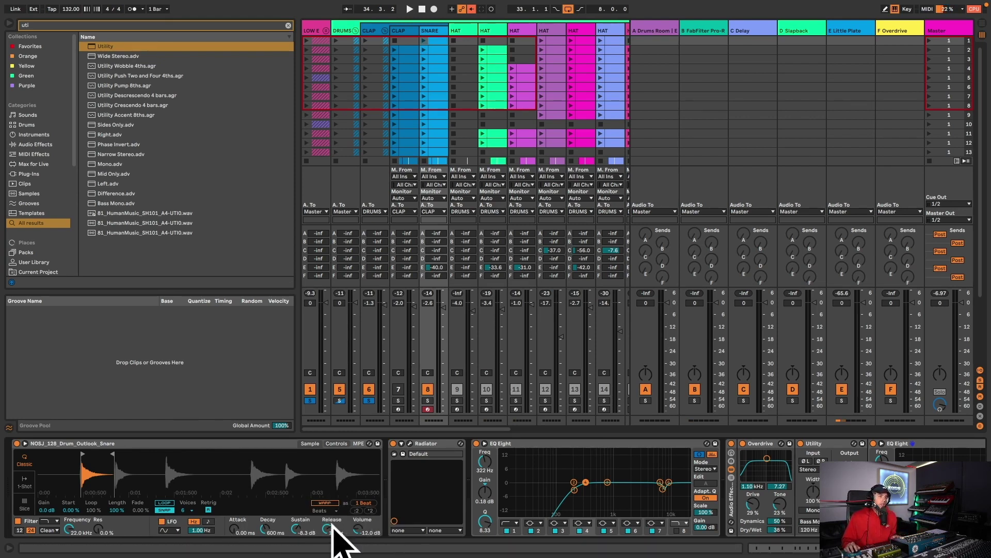
pyautogui.press('space')
pyautogui.moveTo(328, 529); pyautogui.dragTo(298, 508)
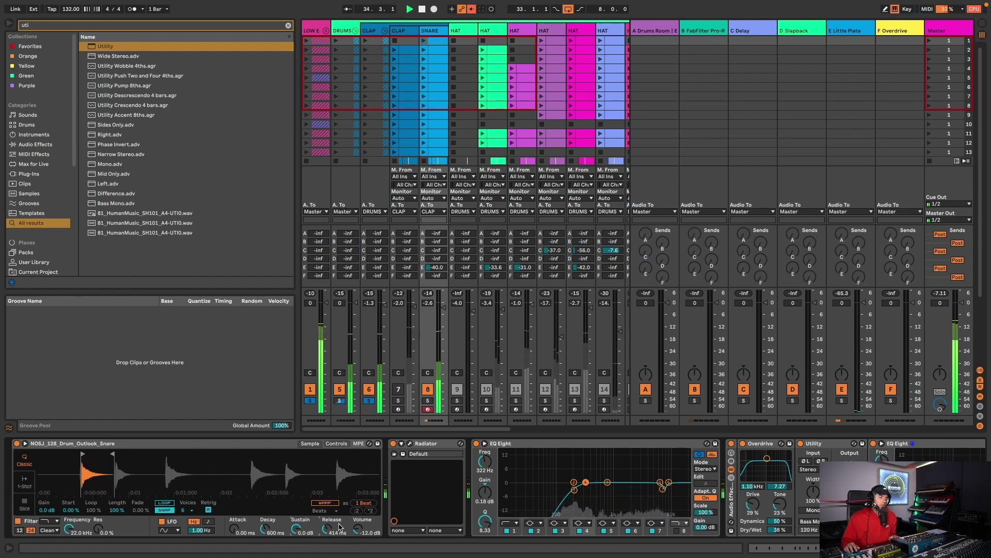
pyautogui.hotkey('ctrl', 'z')
# Try short and long release times on the SNARE's sampler during playback and settle the release at 969 ms.
pyautogui.moveTo(325, 535); pyautogui.dragTo(328, 549)
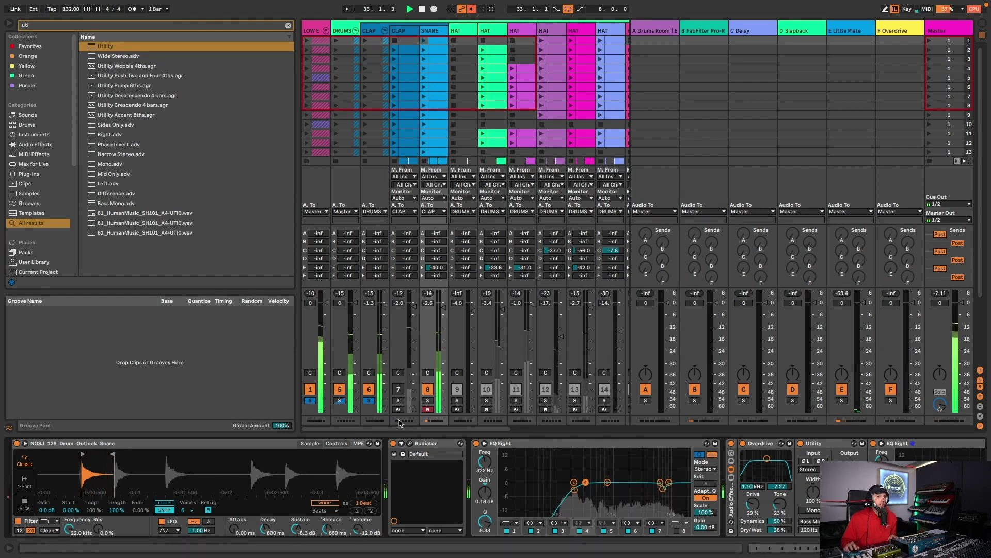
pyautogui.moveTo(326, 528); pyautogui.dragTo(325, 508)
pyautogui.hscroll(-1, 325, 517)
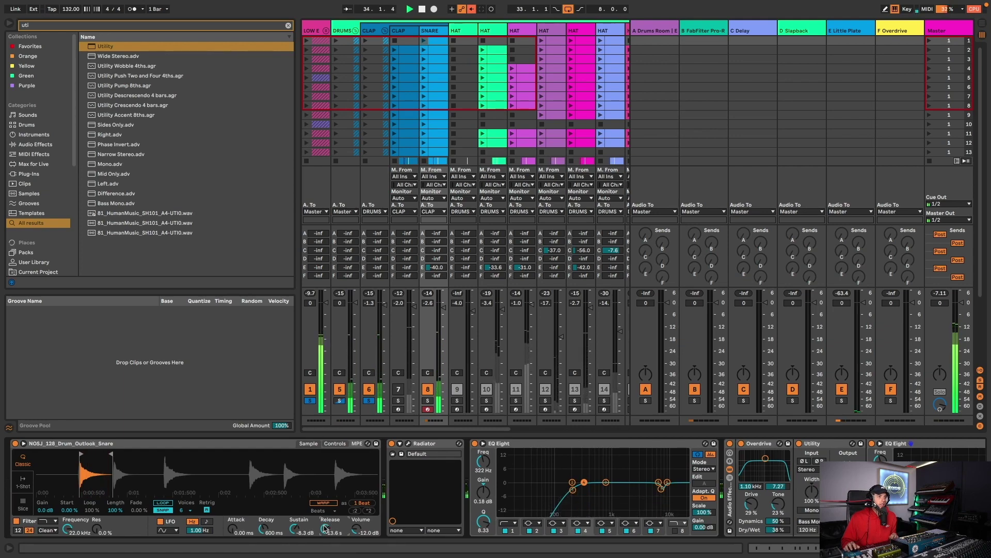
pyautogui.hotkey('ctrl', 'z')
pyautogui.press('Up')
pyautogui.press('Up')
pyautogui.press('space')
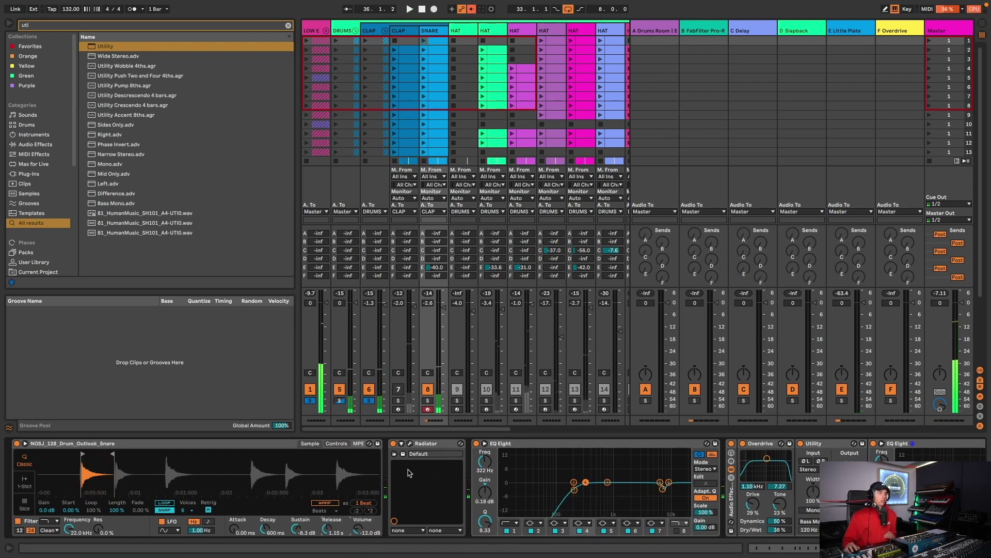
pyautogui.press('Down')
pyautogui.press('Down')
# Send the SNARE to the Drums Room return at -26.5 dB during playback and unmute the CLAP track.
pyautogui.moveTo(436, 233); pyautogui.dragTo(437, 145)
pyautogui.press('space')
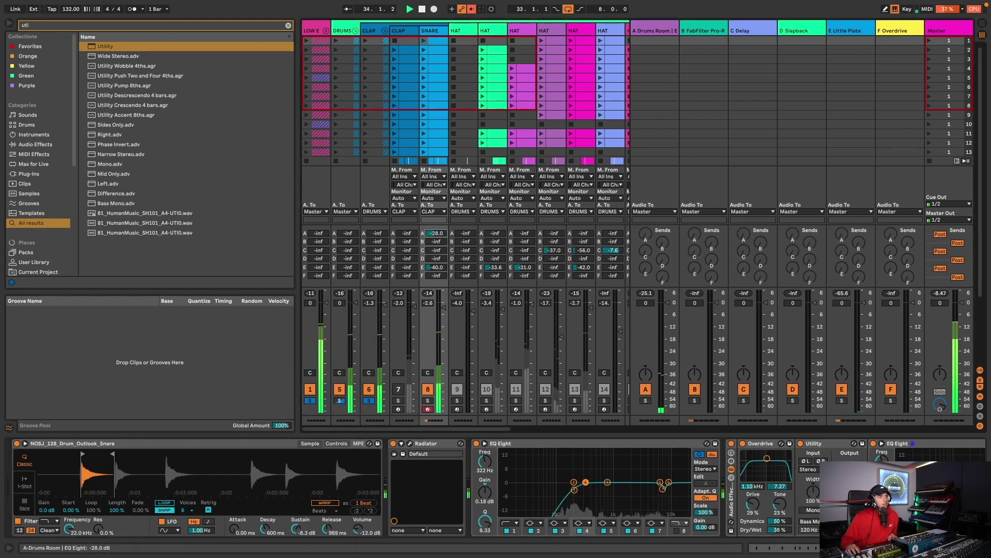
pyautogui.moveTo(437, 233); pyautogui.dragTo(437, 233)
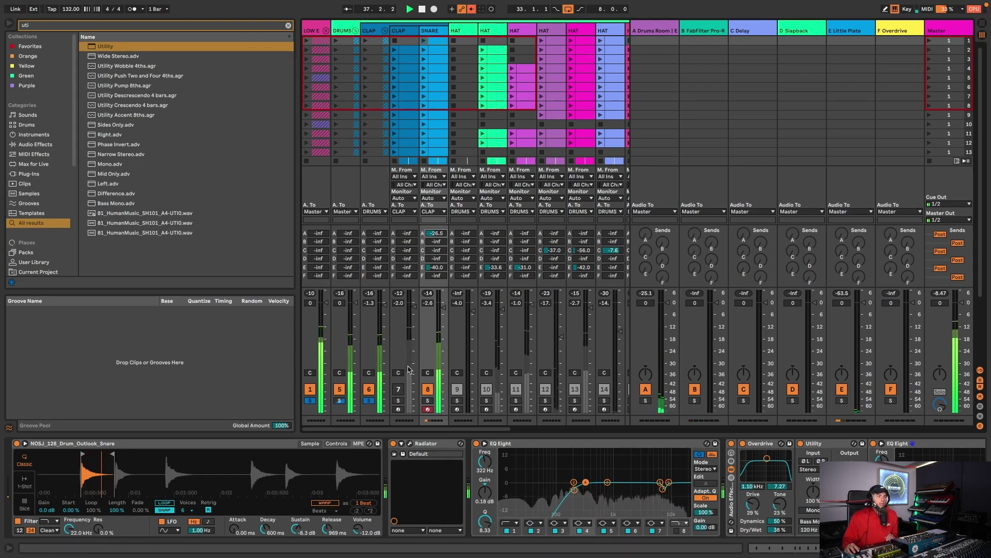
pyautogui.click(399, 390)
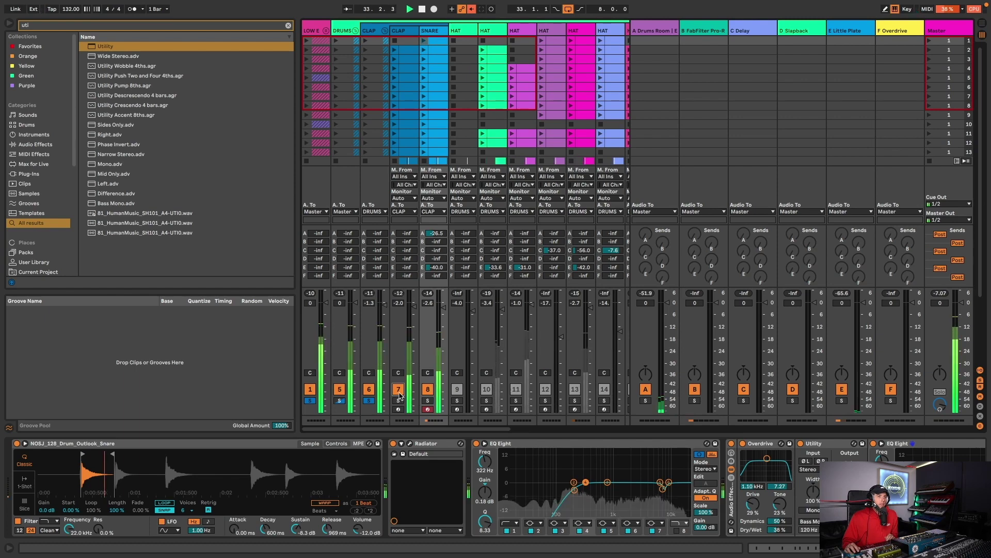
# Search the browser for "eq" and add EQ Eight after Radiator on the CLAP track.
pyautogui.click(411, 33)
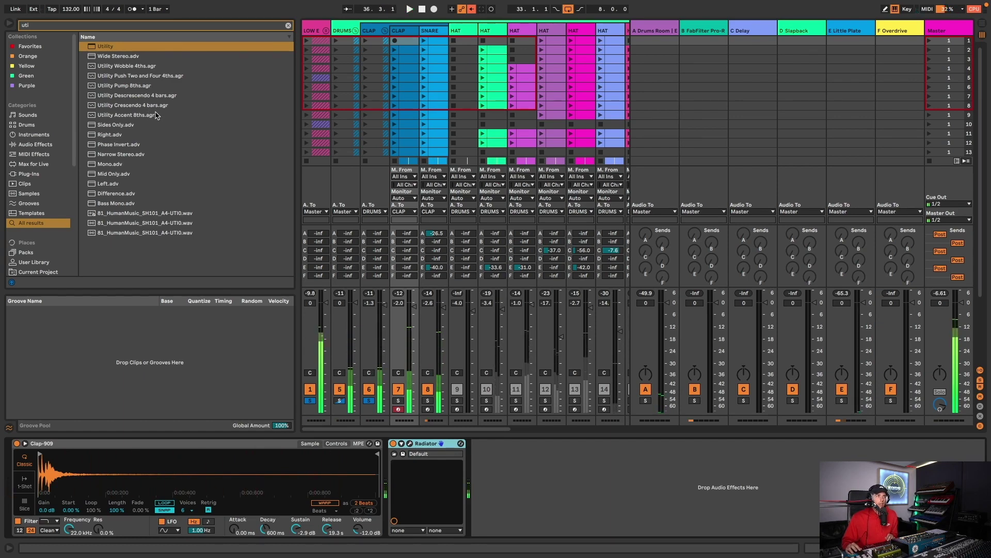
pyautogui.hotkey('ctrl', 'f')
pyautogui.write('eq')
pyautogui.click(115, 56)
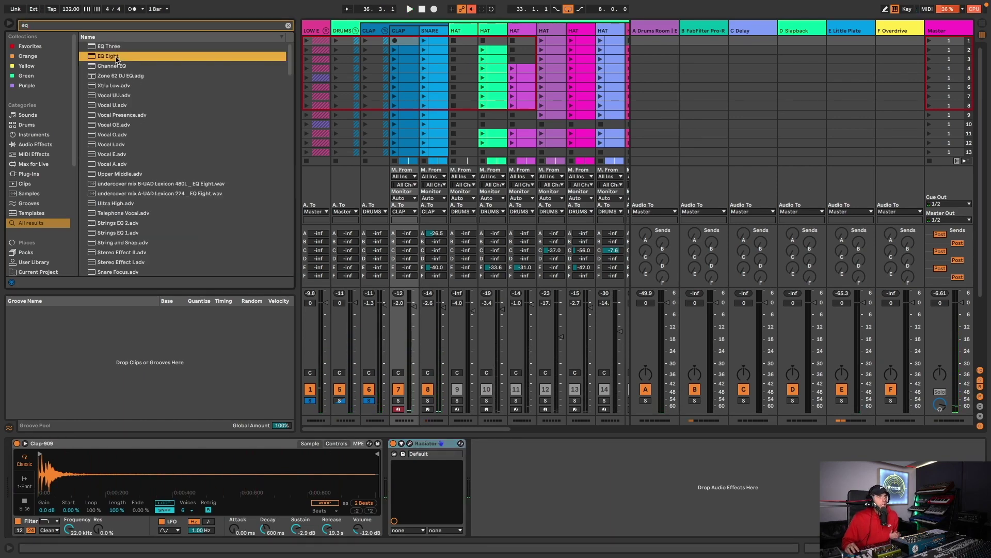
pyautogui.press('Return')
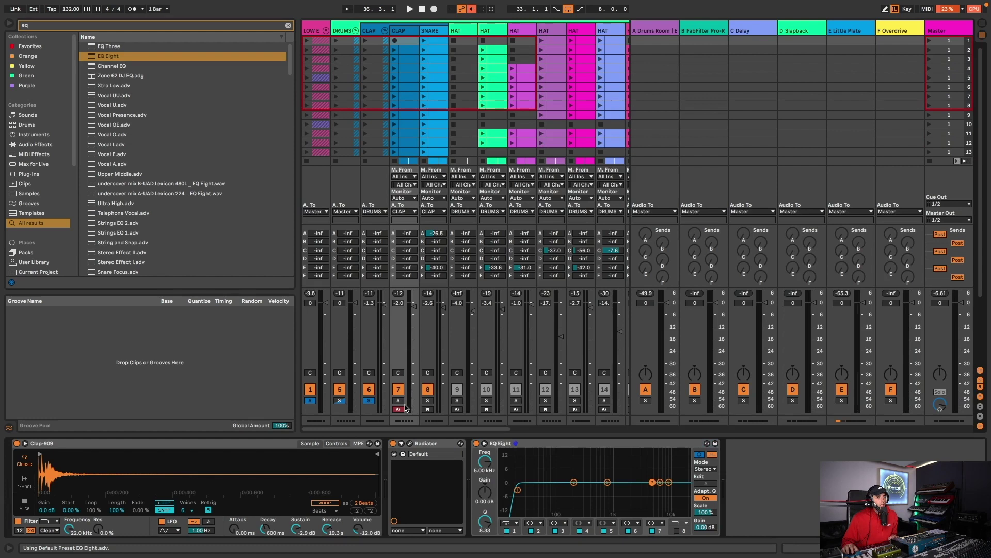
# Solo the CLAP track, start playback and set band 1 of its EQ Eight to a low cut at 415 Hz.
pyautogui.click(398, 401)
pyautogui.press('space')
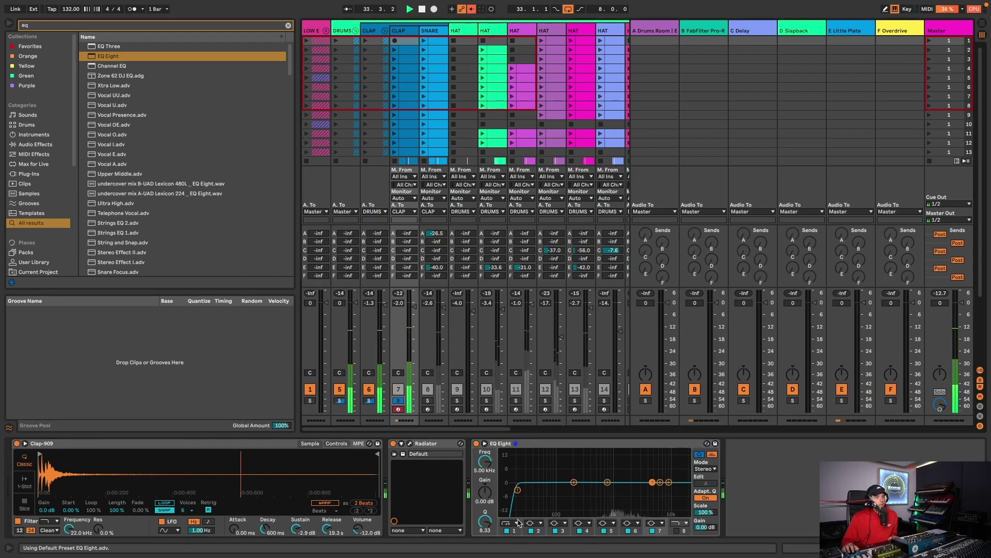
pyautogui.click(510, 522)
pyautogui.click(515, 499)
pyautogui.moveTo(518, 490); pyautogui.dragTo(592, 490)
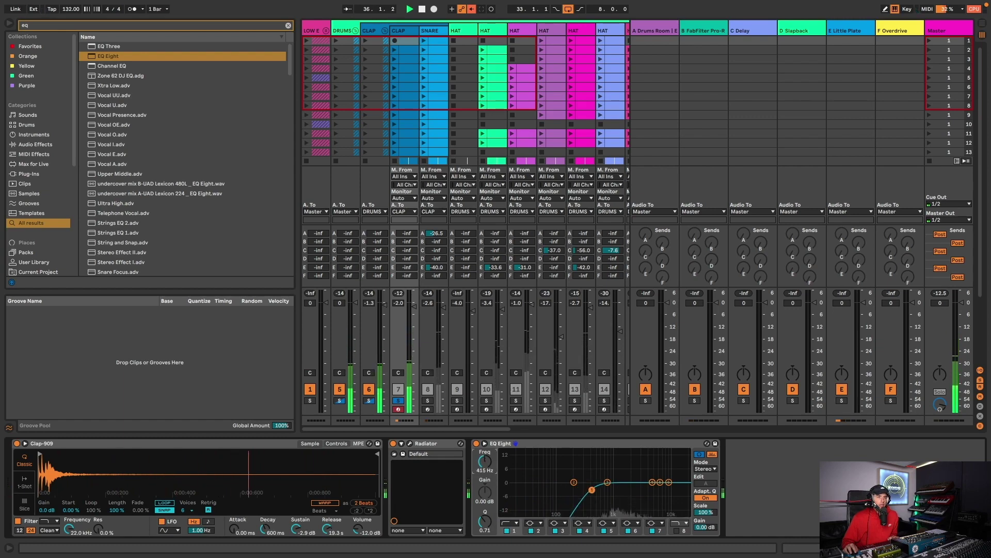
# Sweep a strong narrow band 5 boost in the enlarged CLAP EQ down to about 1.94 kHz and flatten it again.
pyautogui.doubleClick(567, 484)
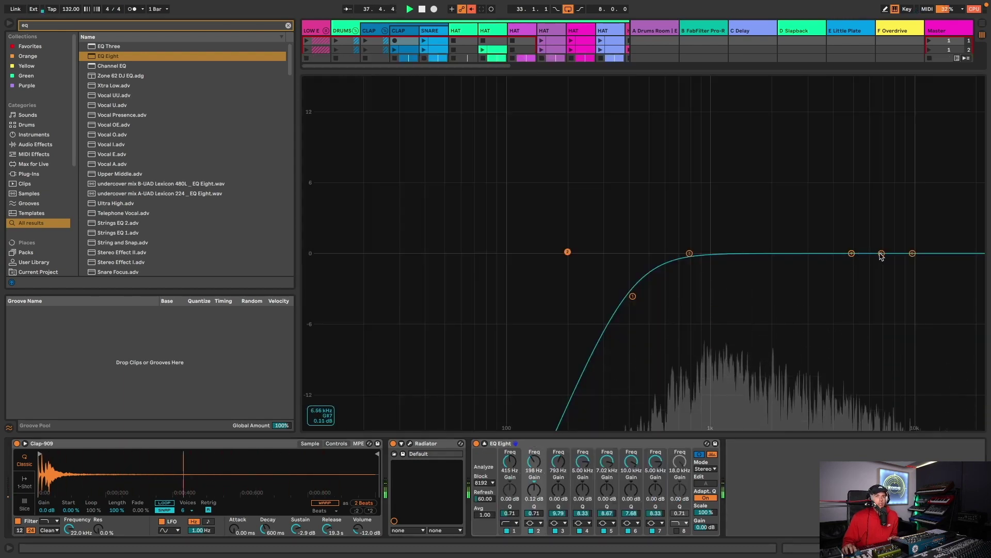
pyautogui.moveTo(882, 254); pyautogui.dragTo(769, 79)
pyautogui.moveTo(771, 79); pyautogui.dragTo(768, 260)
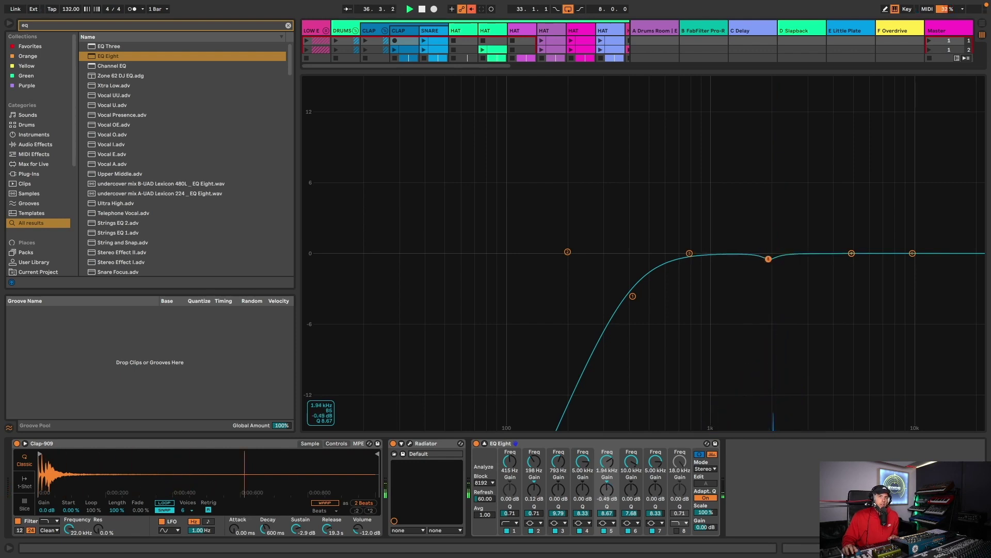
pyautogui.click(484, 444)
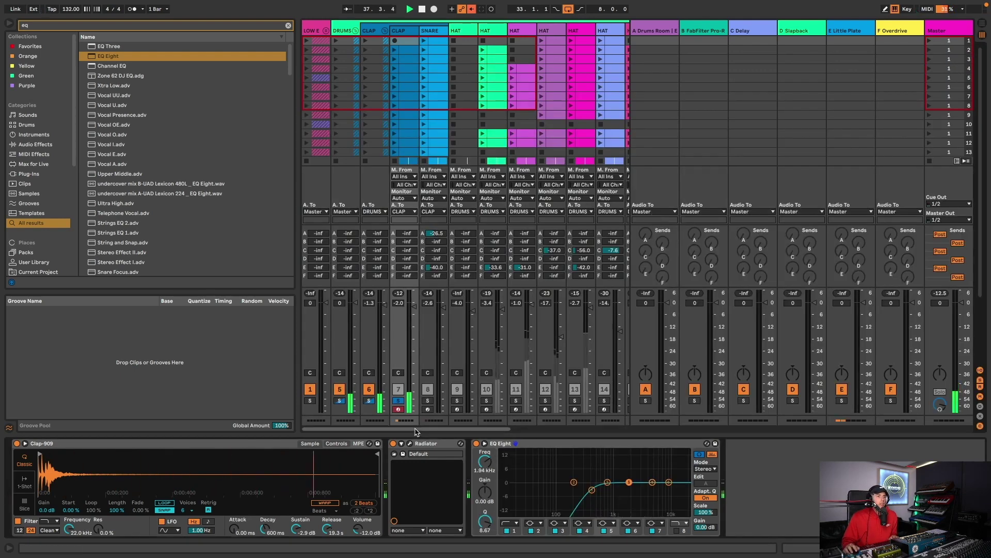
# Set the CLAP sampler's release to 1.99 s and swap the CLAP track's solo for LOW END and the CLAP group.
pyautogui.moveTo(327, 528); pyautogui.dragTo(327, 511)
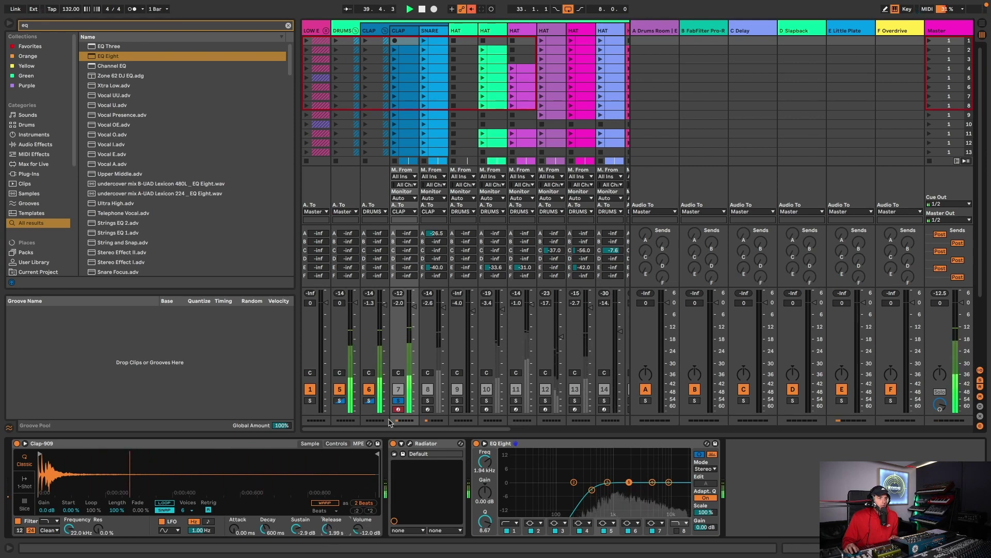
pyautogui.click(370, 402)
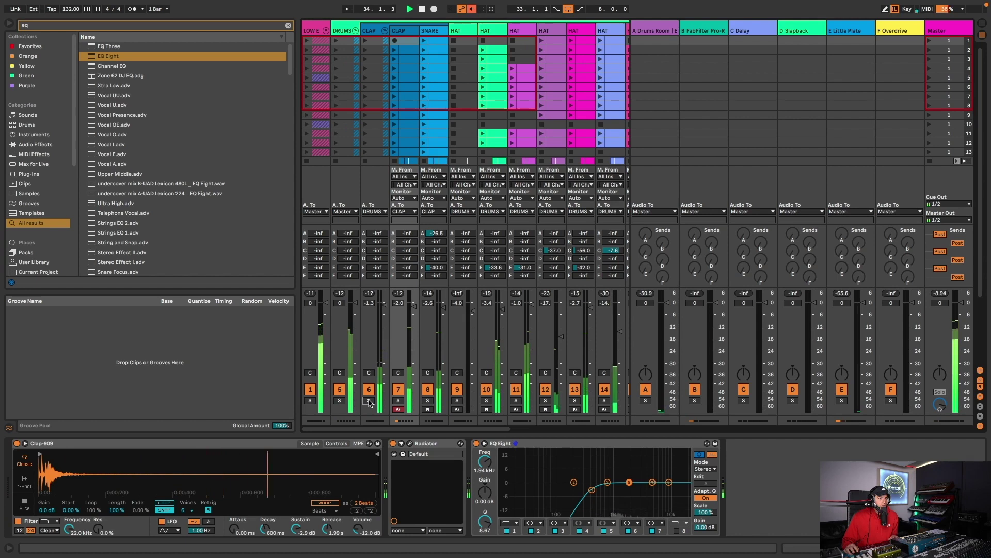
pyautogui.click(311, 401)
pyautogui.click(368, 401)
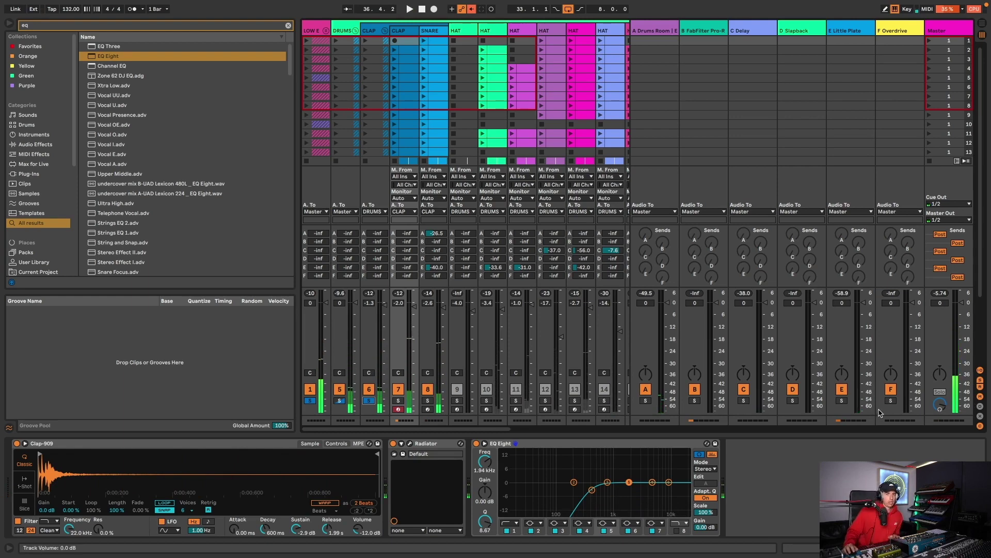
# Show the track delays in the mixer and set the SNARE's track delay to 5.00 ms during playback.
pyautogui.click(981, 409)
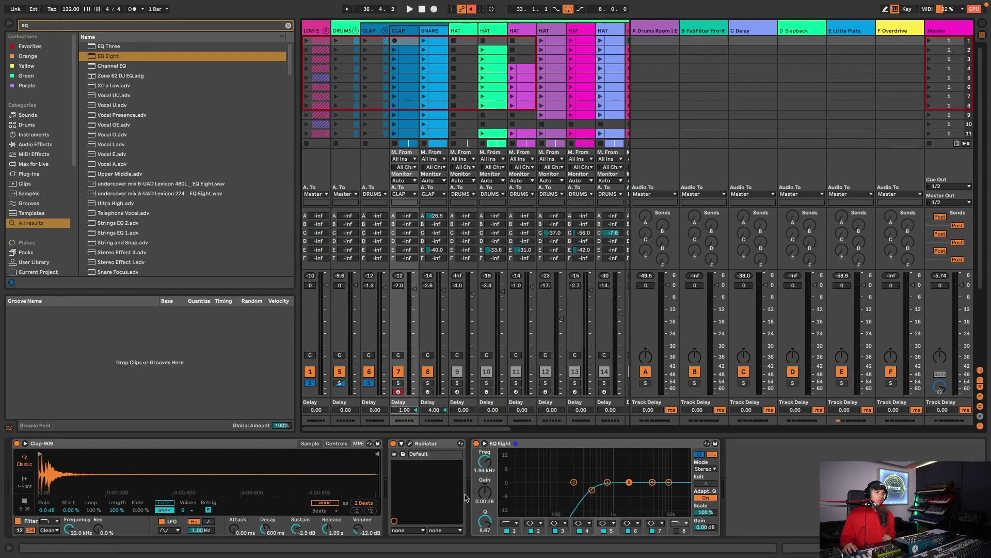
pyautogui.press('space')
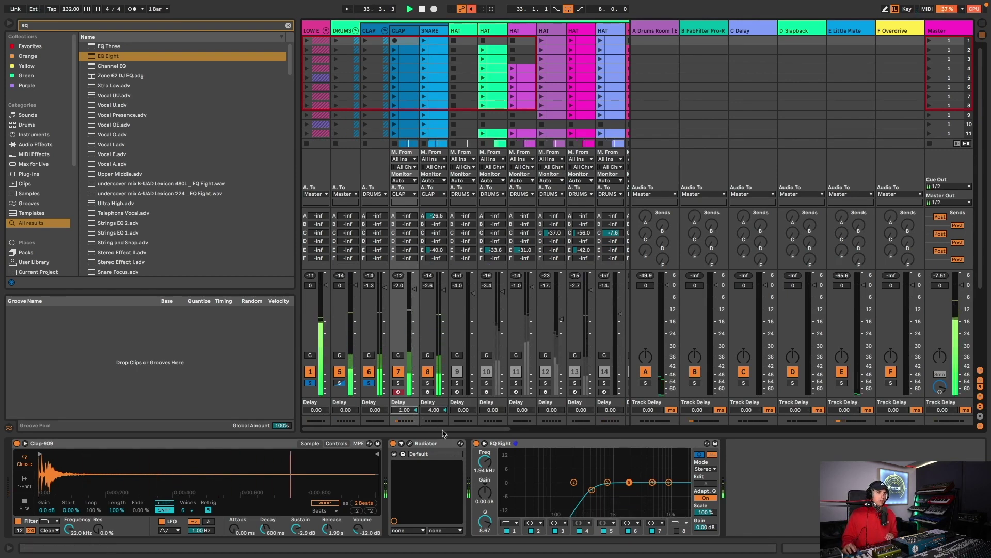
pyautogui.moveTo(437, 412); pyautogui.dragTo(437, 409)
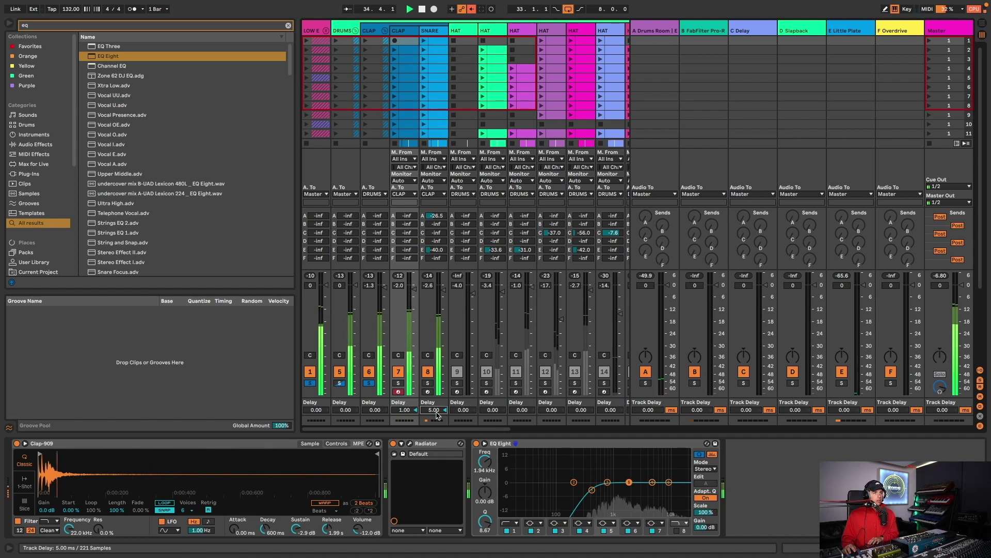
# Set the SNARE's track delay to 4.00 ms and add an EQ Eight to the CLAP group.
pyautogui.press('Down')
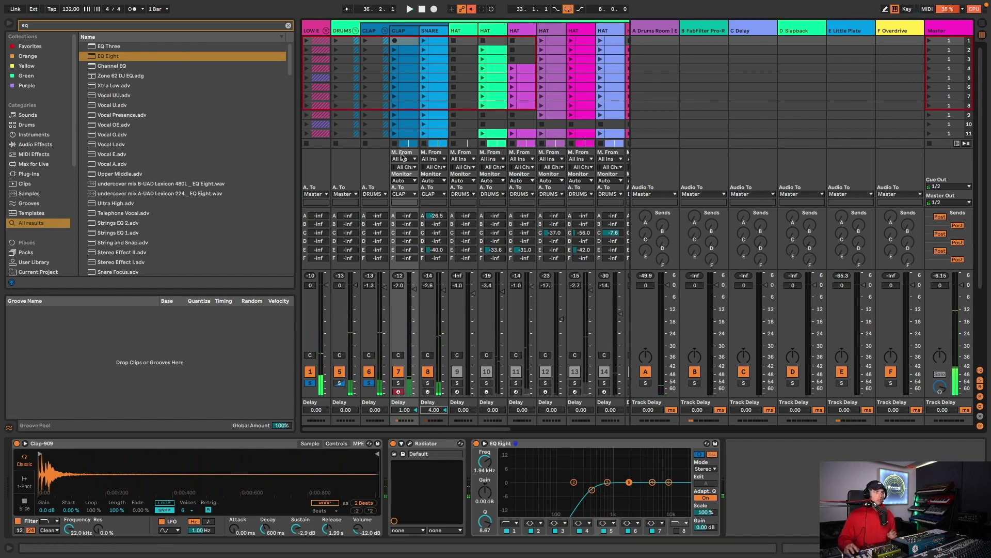
pyautogui.click(377, 38)
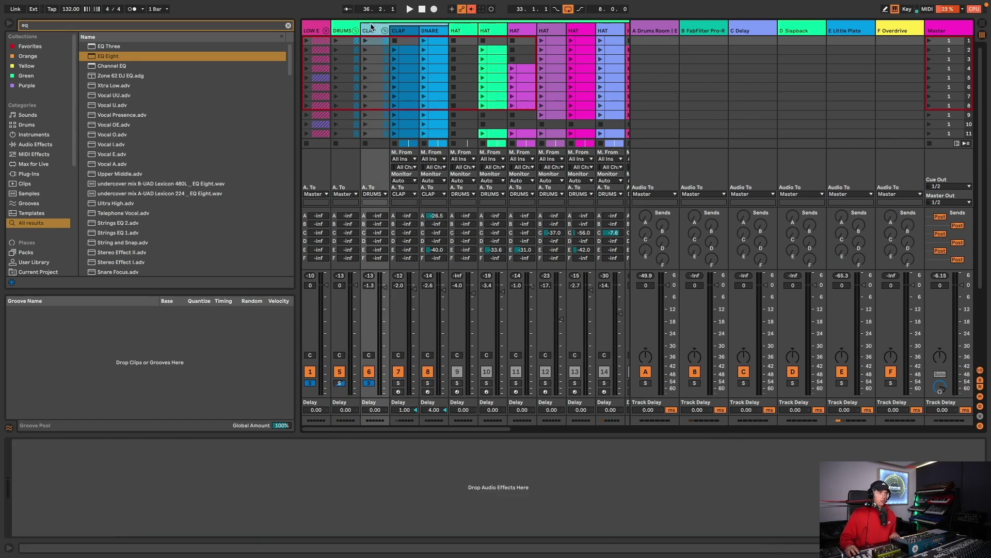
pyautogui.press('super+f')
pyautogui.click(111, 57)
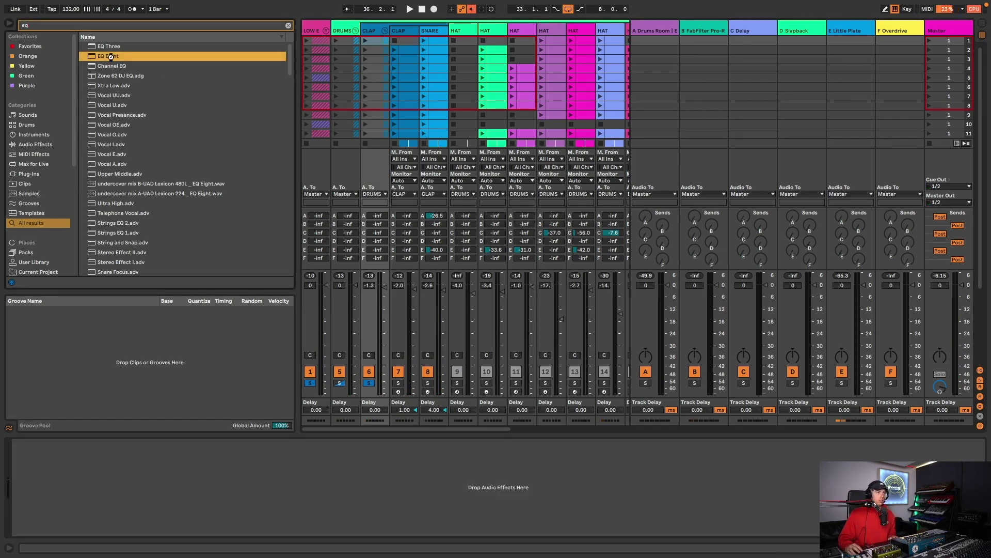
pyautogui.press('Return')
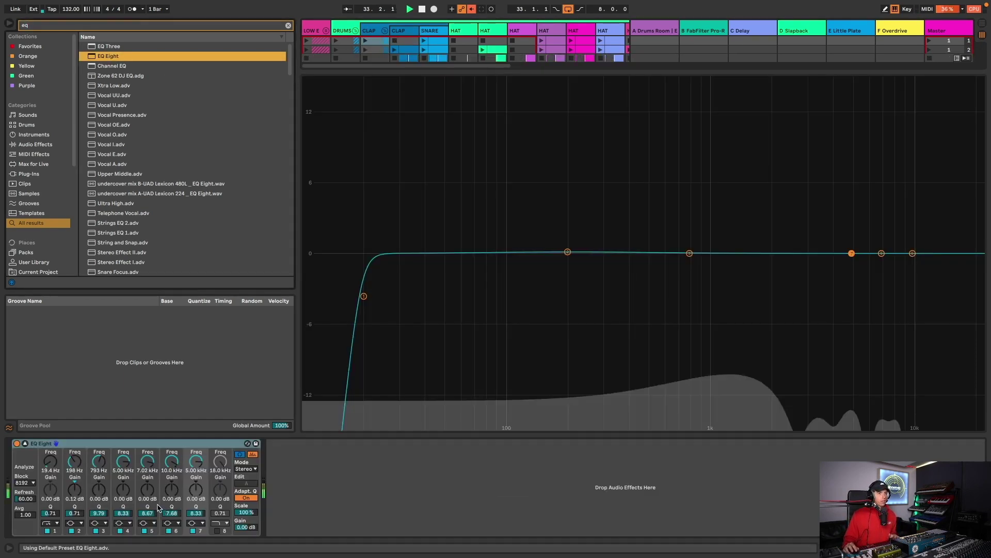
# Set band 1 of the CLAP group's EQ to a gentler low cut at 242 Hz and sweep a narrow band 5 boost, leaving it flat at 703 Hz.
pyautogui.moveTo(50, 461); pyautogui.dragTo(50, 428)
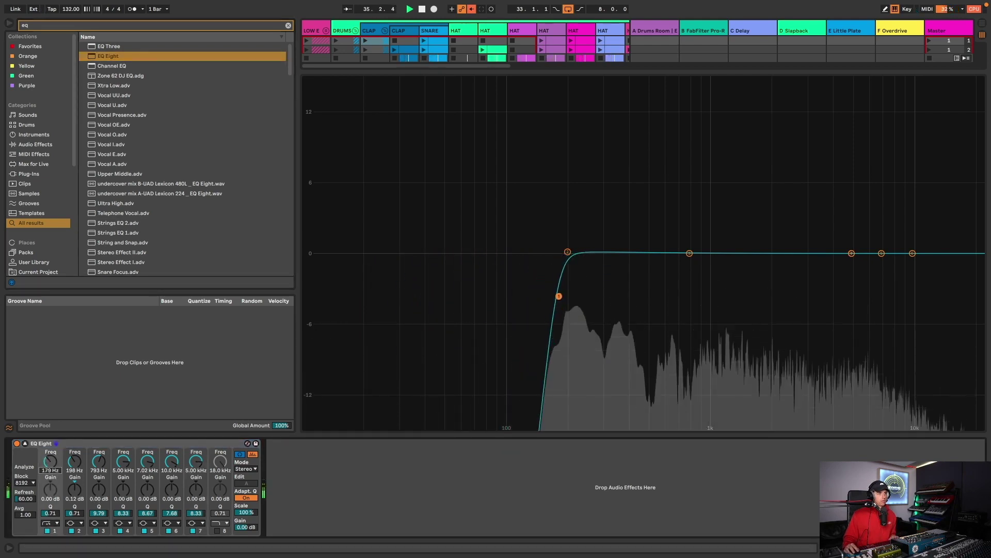
pyautogui.click(52, 523)
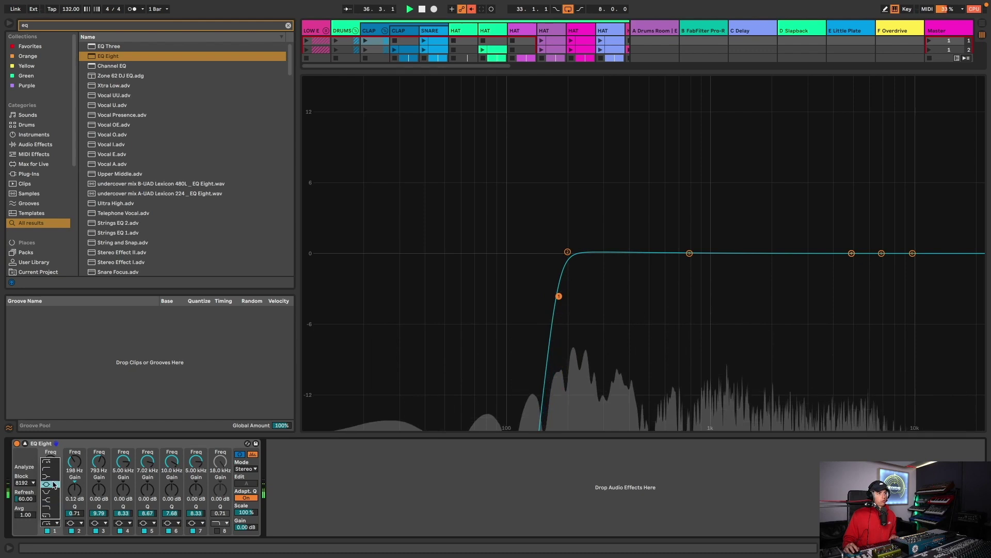
pyautogui.click(50, 468)
pyautogui.moveTo(50, 461); pyautogui.dragTo(50, 456)
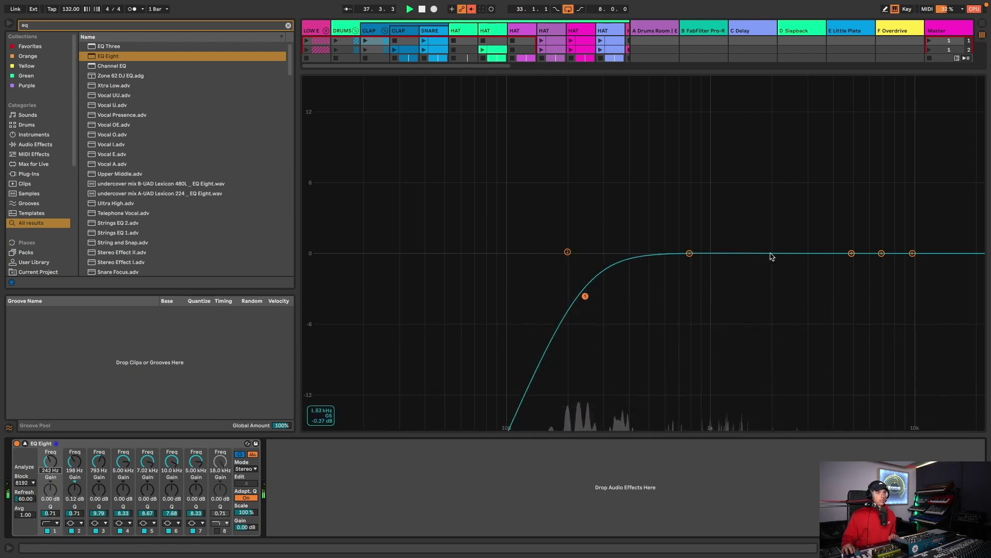
pyautogui.moveTo(881, 253); pyautogui.dragTo(871, 81)
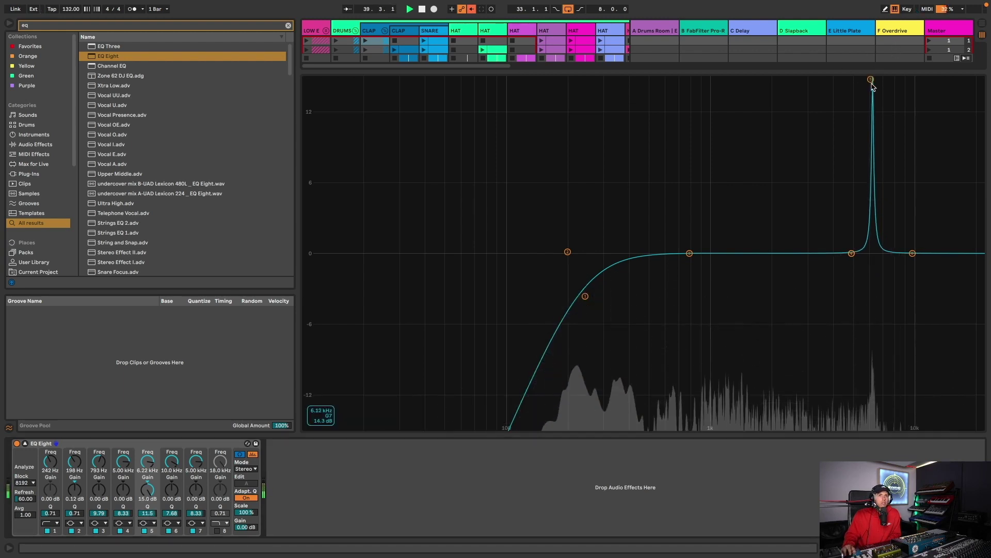
pyautogui.moveTo(871, 80); pyautogui.dragTo(680, 250)
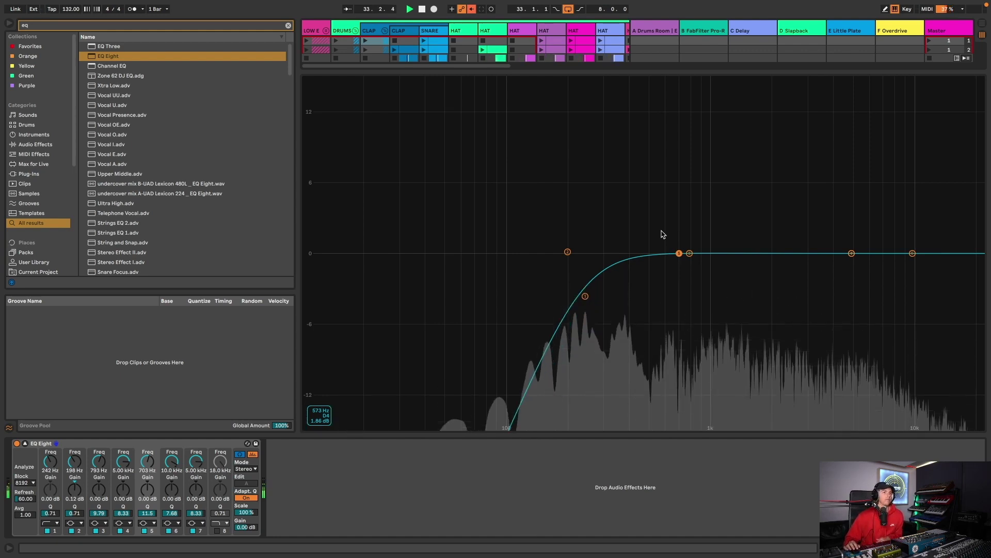
# Search the browser for "decap" and load Decapitator on the CLAP group ahead of EQ Eight.
pyautogui.hotkey('ctrl', 'f')
pyautogui.write('decap')
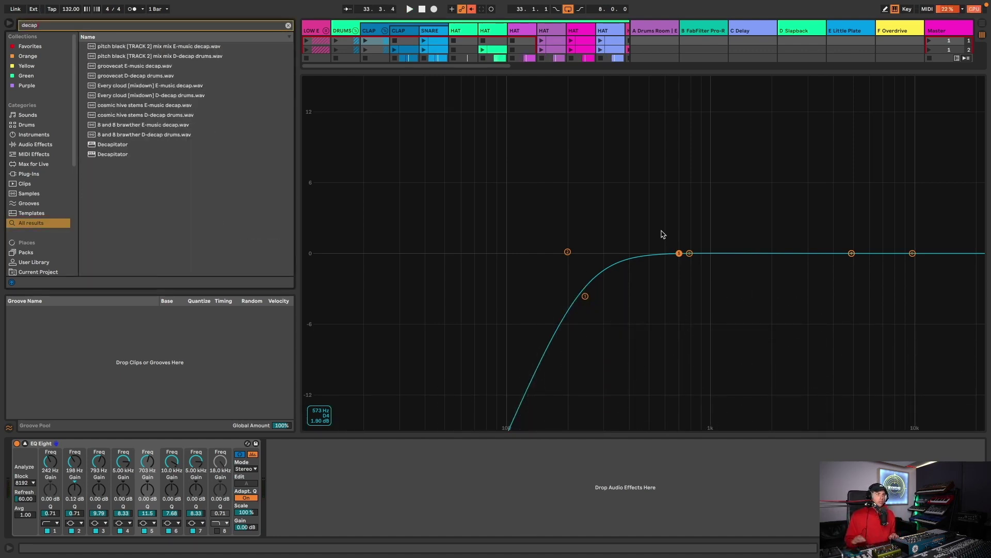
pyautogui.click(116, 156)
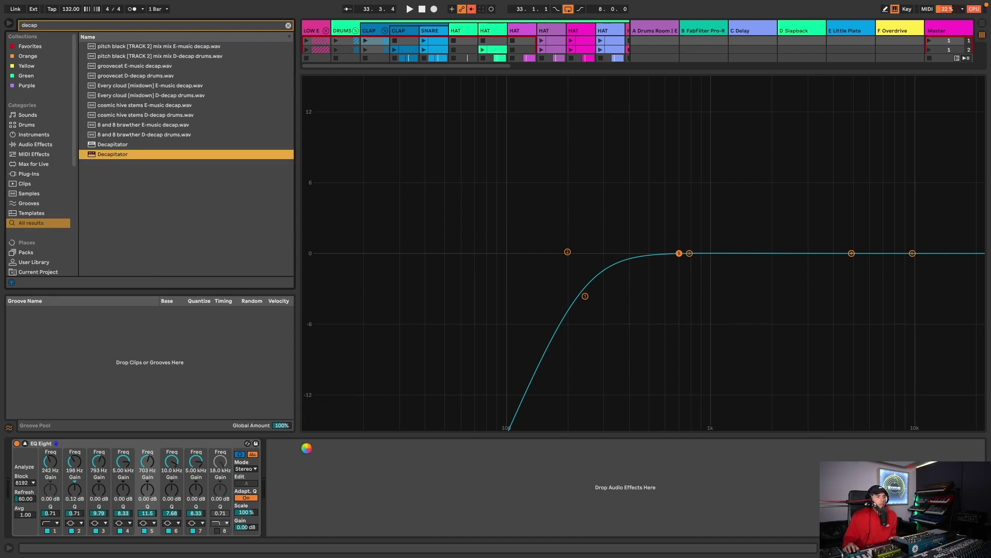
pyautogui.press('Return')
pyautogui.moveTo(317, 446); pyautogui.dragTo(98, 454)
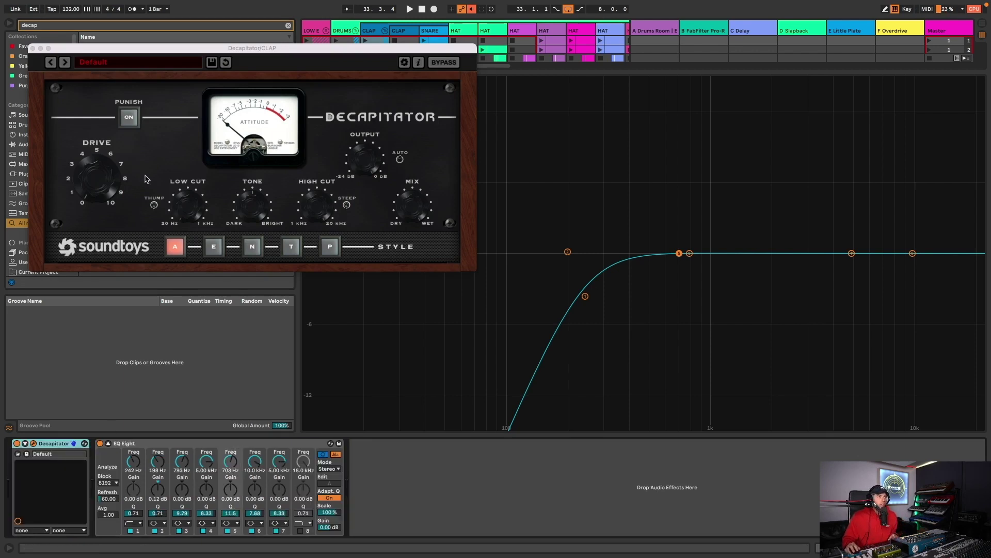
# Raise Decapitator's Drive slightly and move its window clear of the CLAP group's mixer channels.
pyautogui.moveTo(111, 186); pyautogui.dragTo(115, 171)
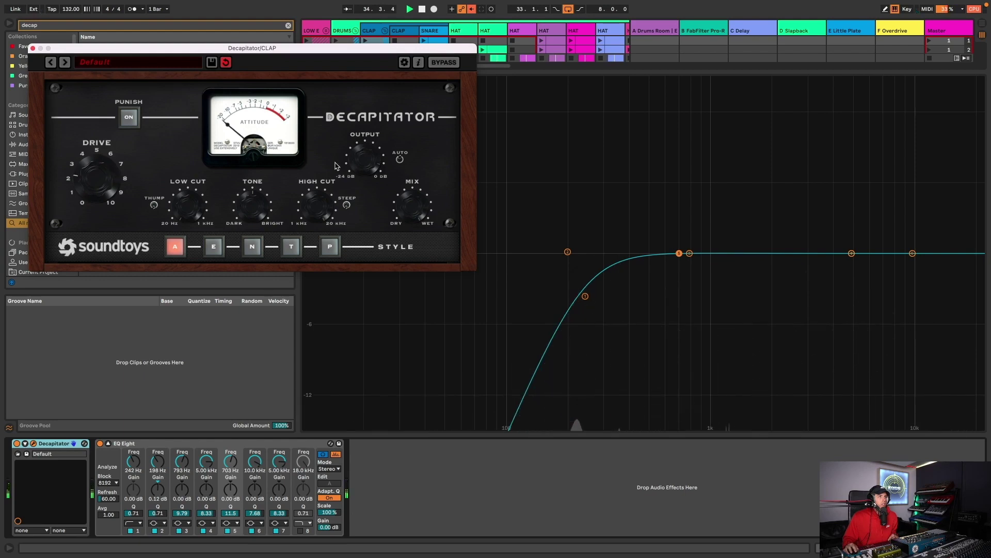
pyautogui.click(390, 307)
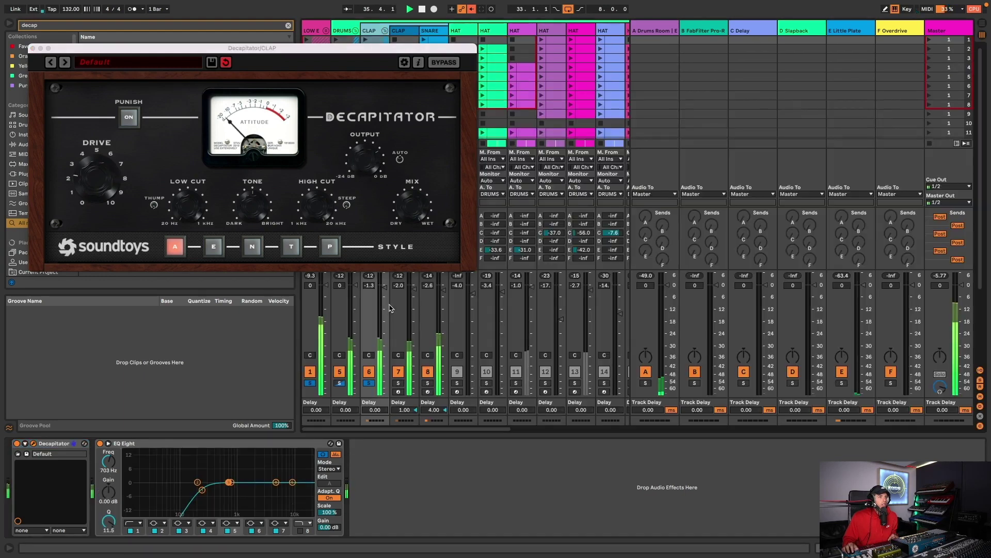
pyautogui.press('space')
pyautogui.moveTo(216, 51); pyautogui.dragTo(660, 191)
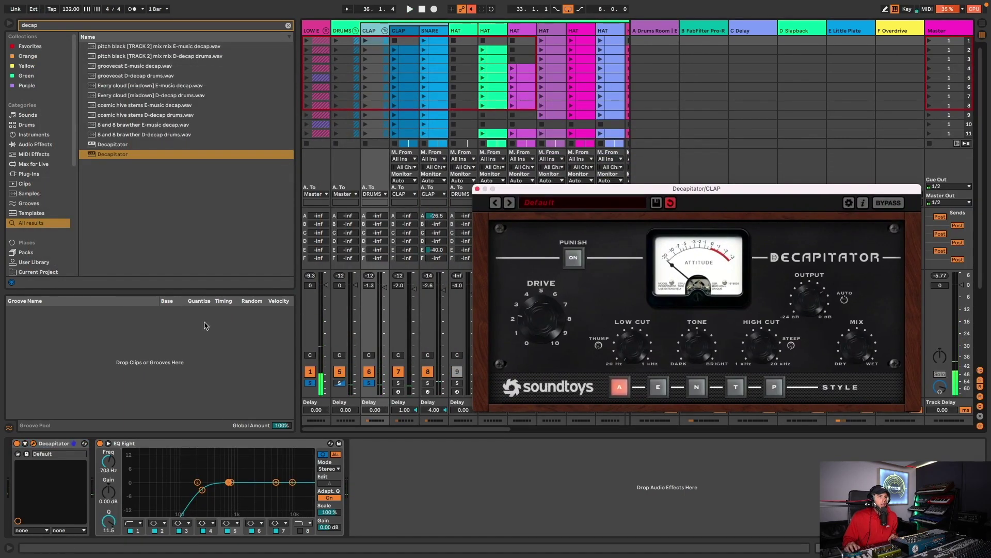
# Compare the CLAP group with Decapitator off and on, fine-tune the plug-in against the group's peak level, and close its window.
pyautogui.click(17, 444)
pyautogui.press('space')
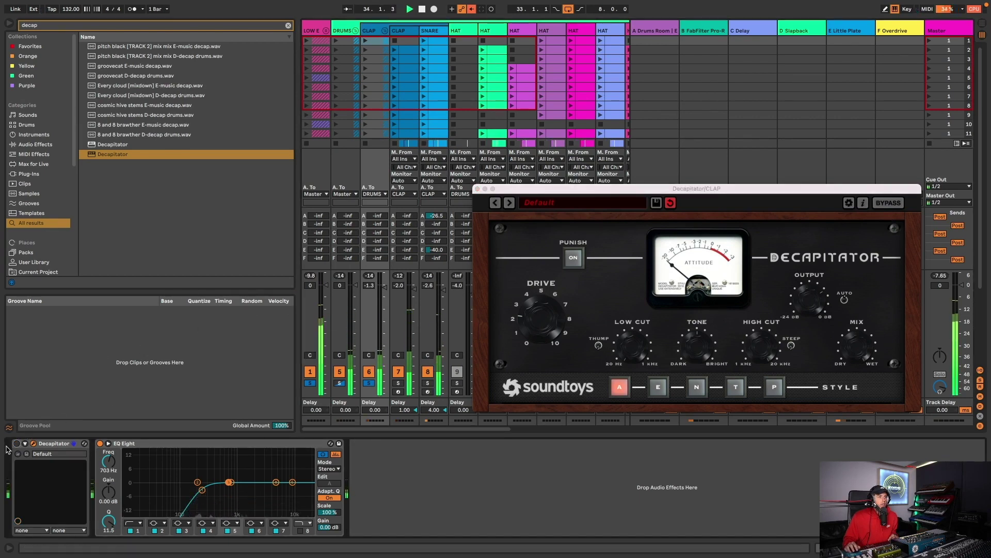
pyautogui.click(563, 327)
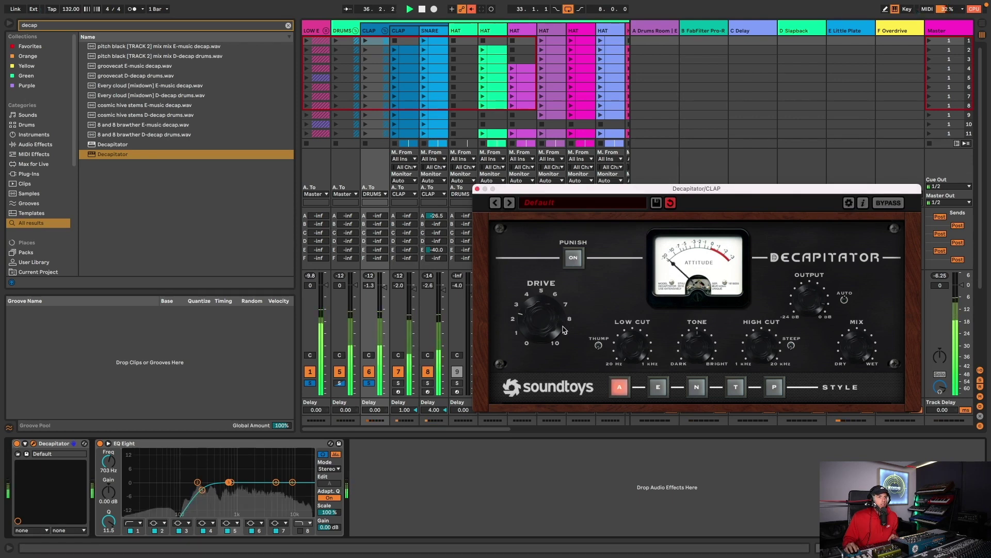
pyautogui.click(377, 286)
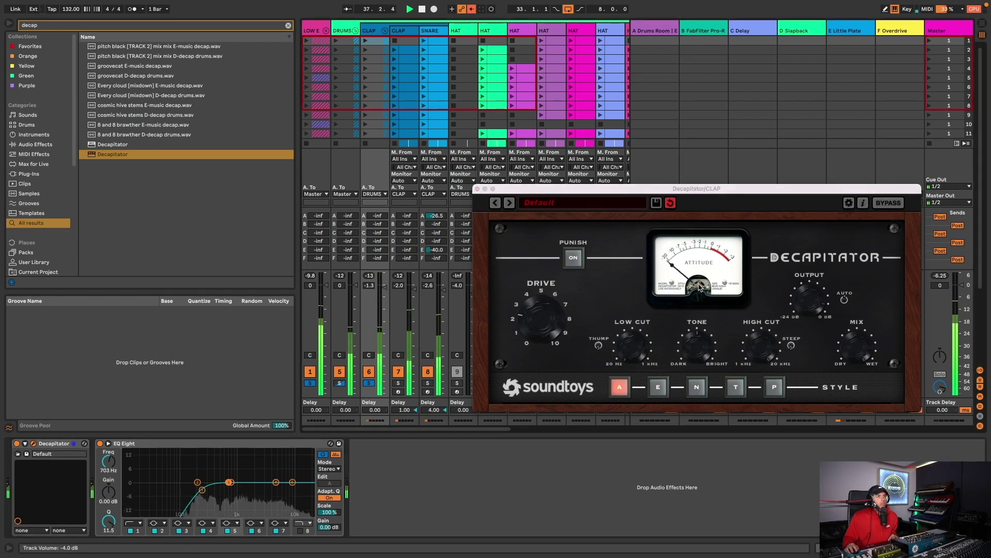
pyautogui.click(828, 312)
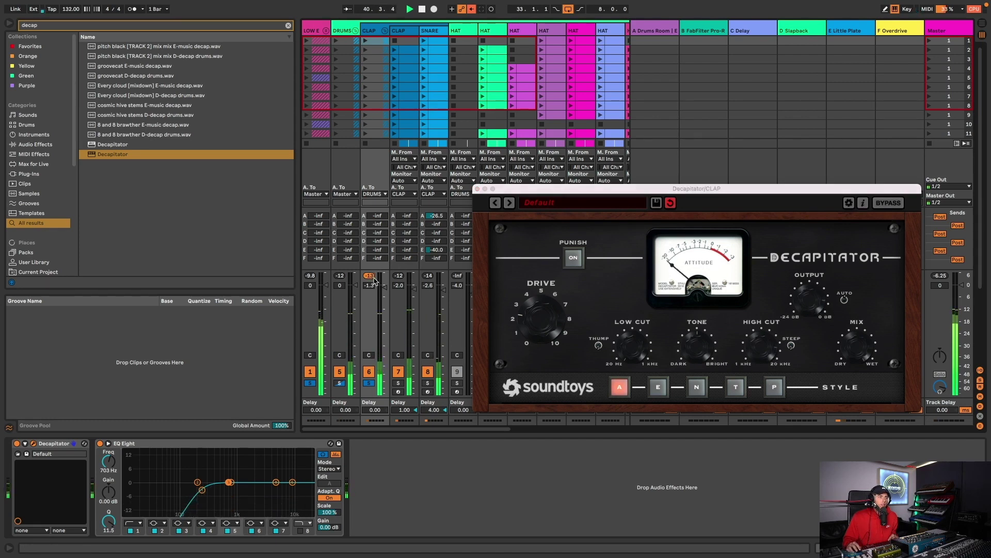
pyautogui.click(736, 388)
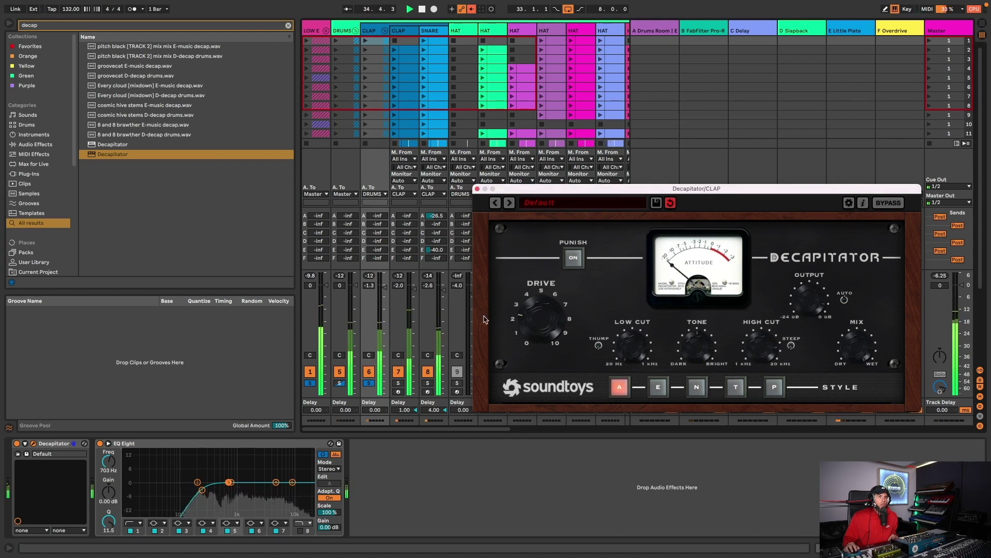
pyautogui.click(370, 276)
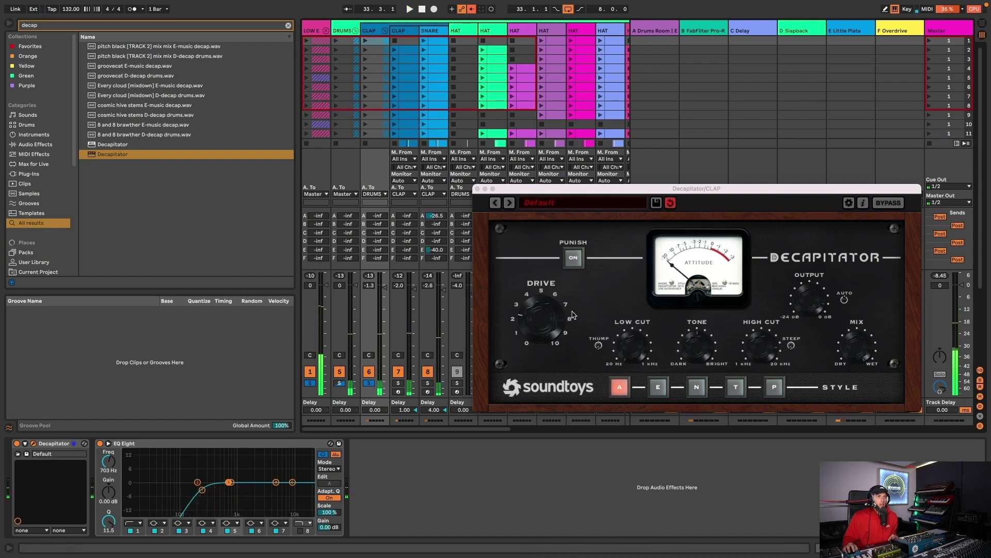
pyautogui.click(810, 310)
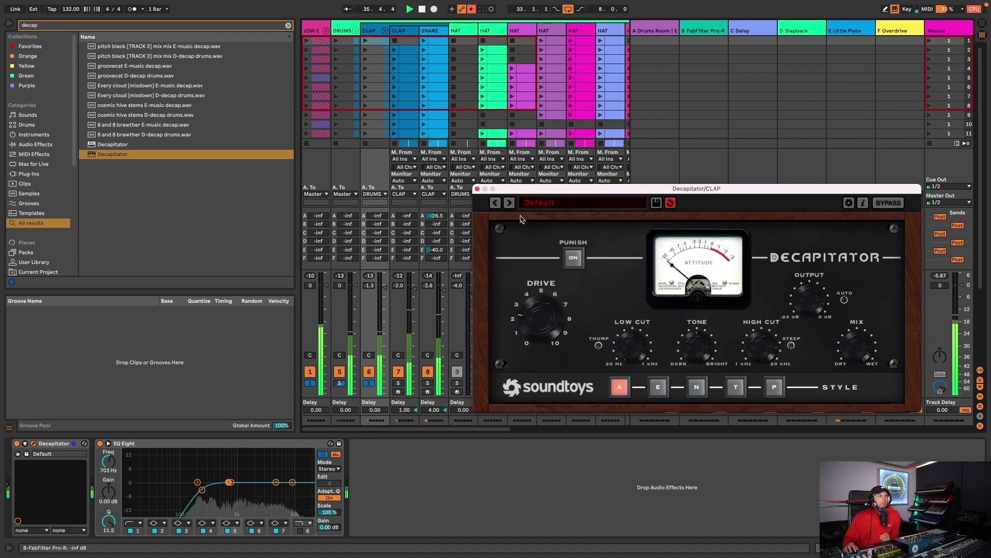
pyautogui.click(478, 189)
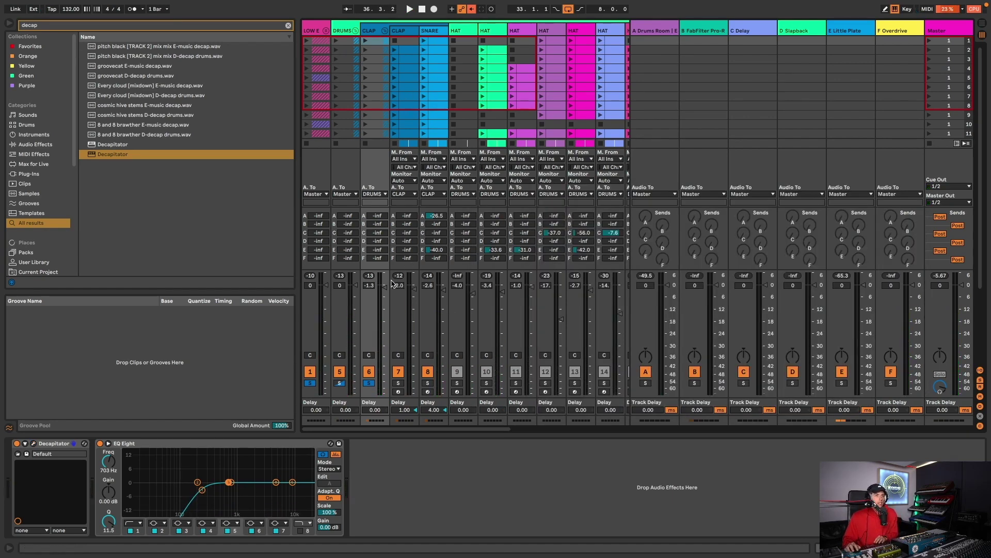
# Lower the CLAP group's volume to -2.7 dB while auditioning it with the low end.
pyautogui.press('space')
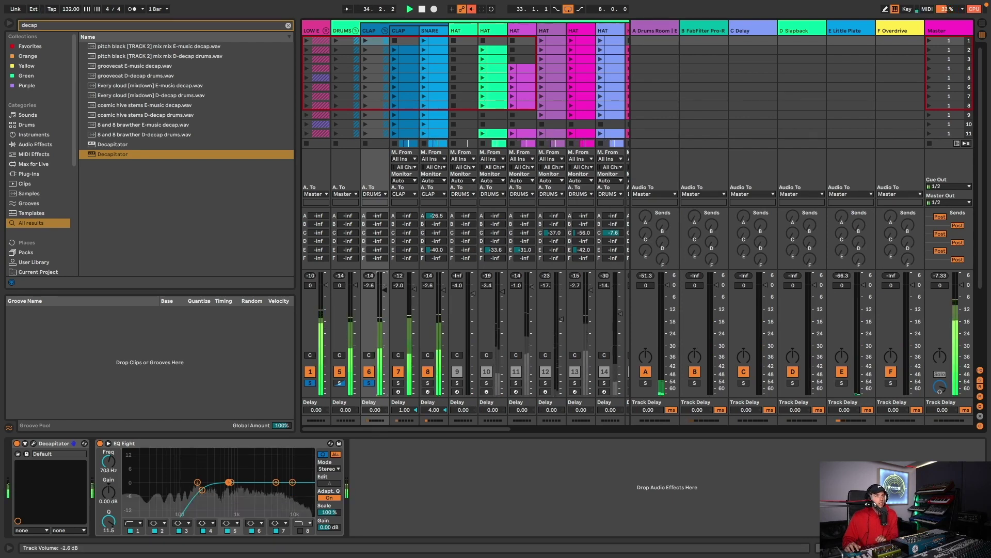
pyautogui.press('space')
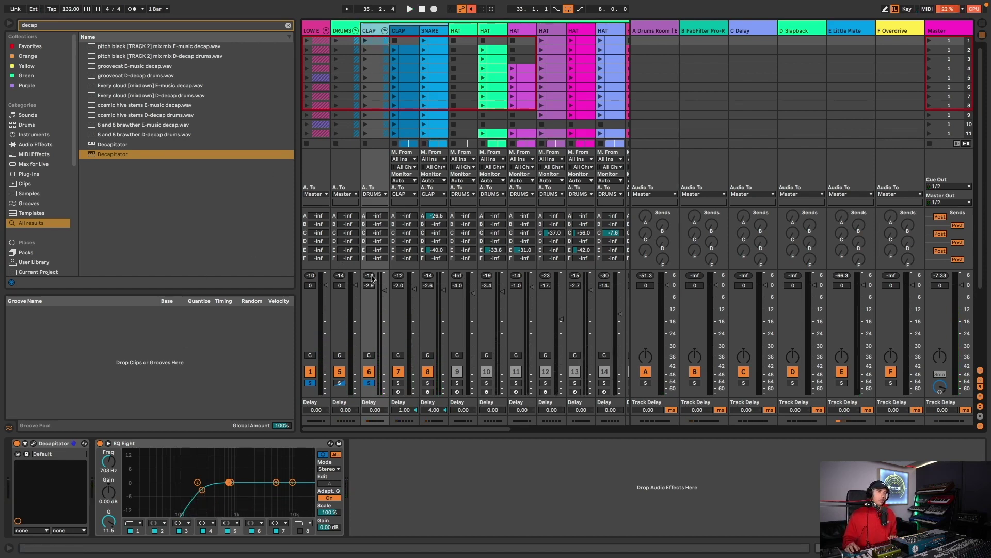
pyautogui.press('space')
pyautogui.moveTo(385, 291); pyautogui.dragTo(385, 290)
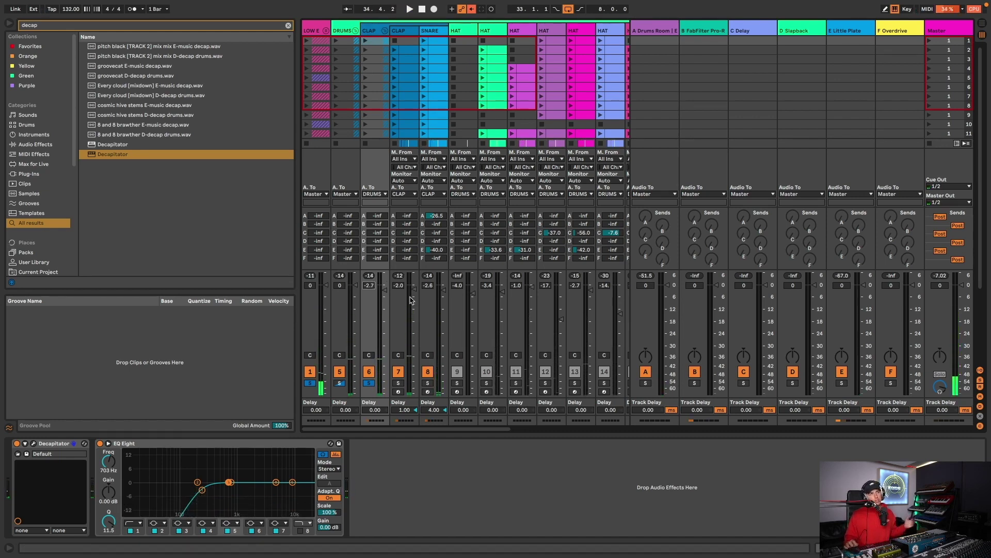
pyautogui.press('space')
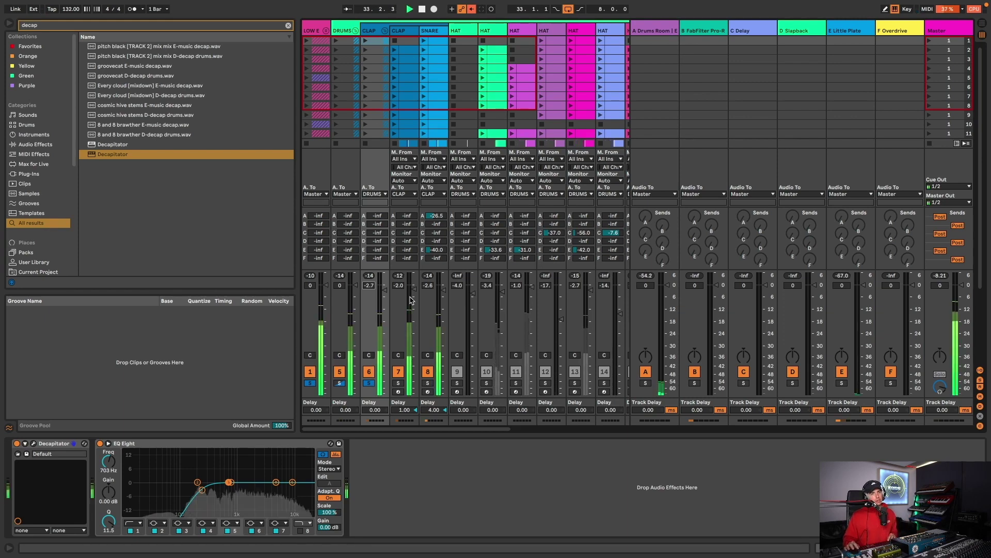
# Search the browser for "transient" and load Neutron 3 Transient Shaper on the SNARE track inside the CLAP group.
pyautogui.click(385, 30)
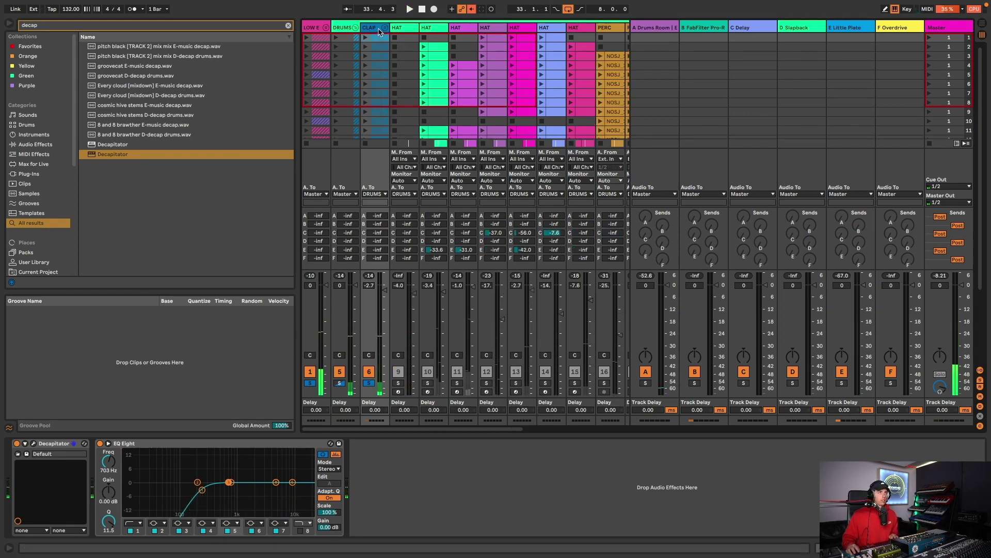
pyautogui.click(385, 31)
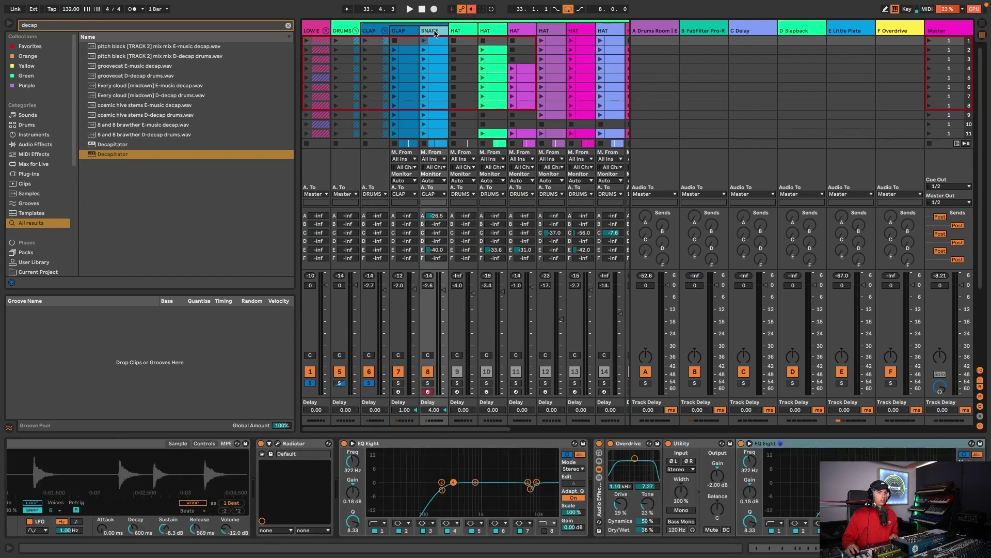
pyautogui.hscroll(2, 108, 460)
pyautogui.hotkey('ctrl', 'f')
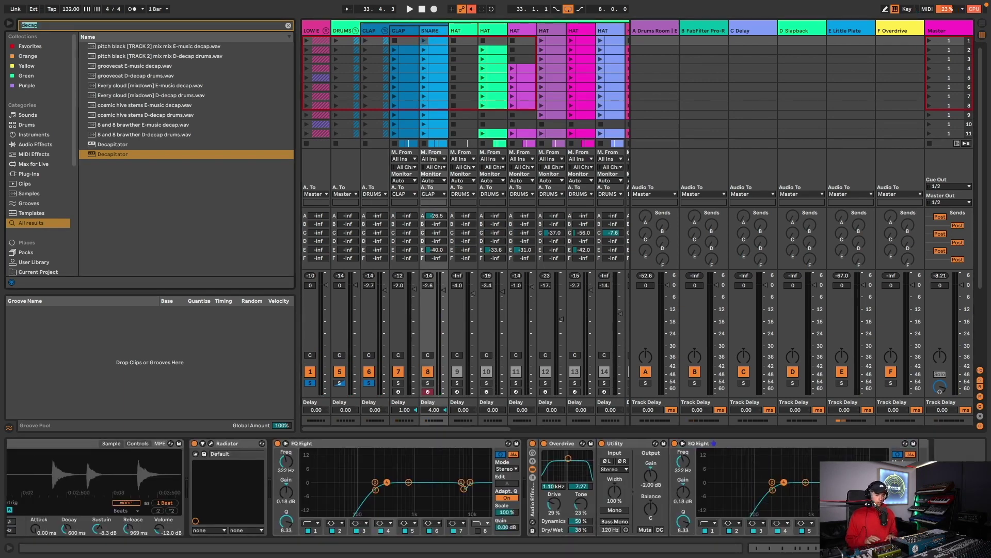
pyautogui.write('trais')
pyautogui.hotkey('ctrl', 'f')
pyautogui.write('ne')
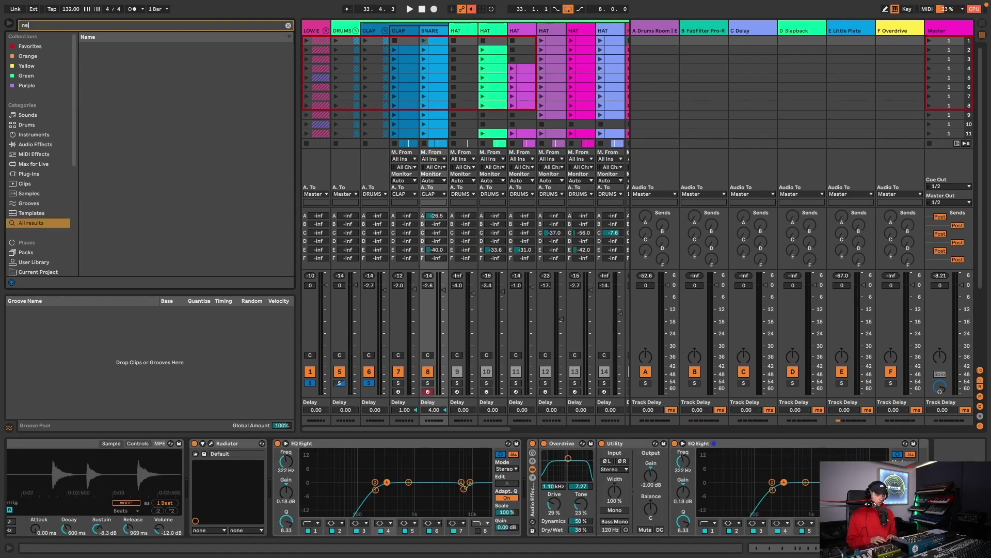
pyautogui.write('uizotpe')
pyautogui.write('rtansie')
pyautogui.write('tran')
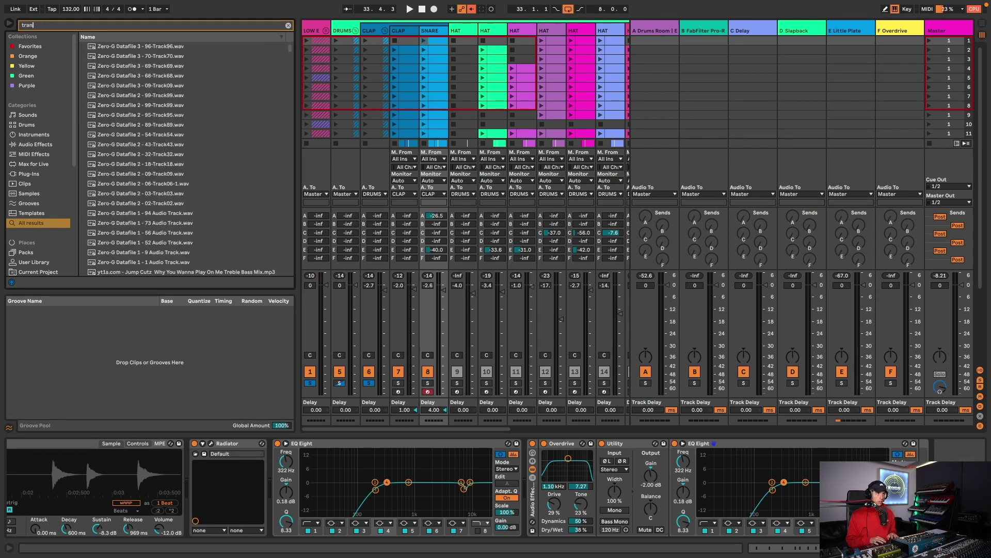
pyautogui.write('sient')
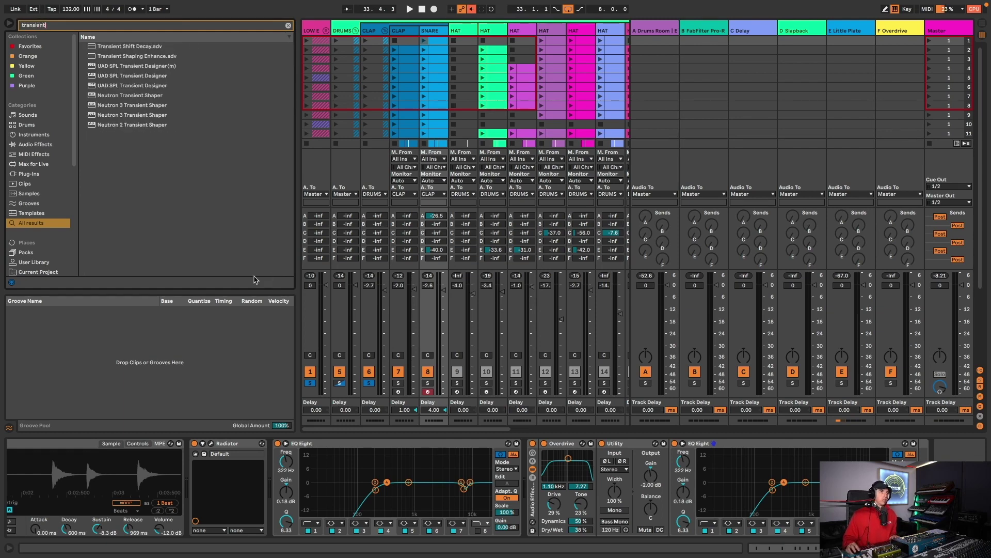
pyautogui.click(127, 115)
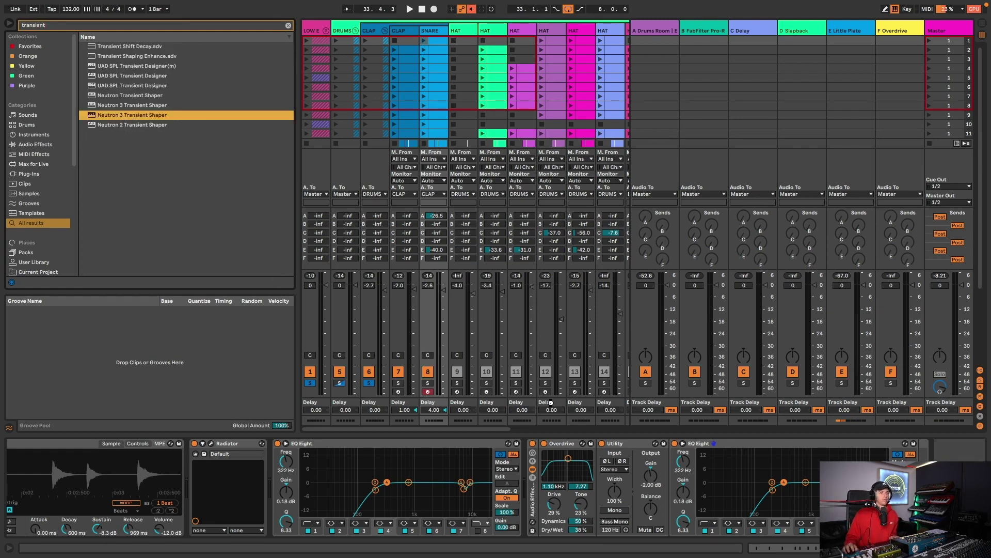
pyautogui.press('Return')
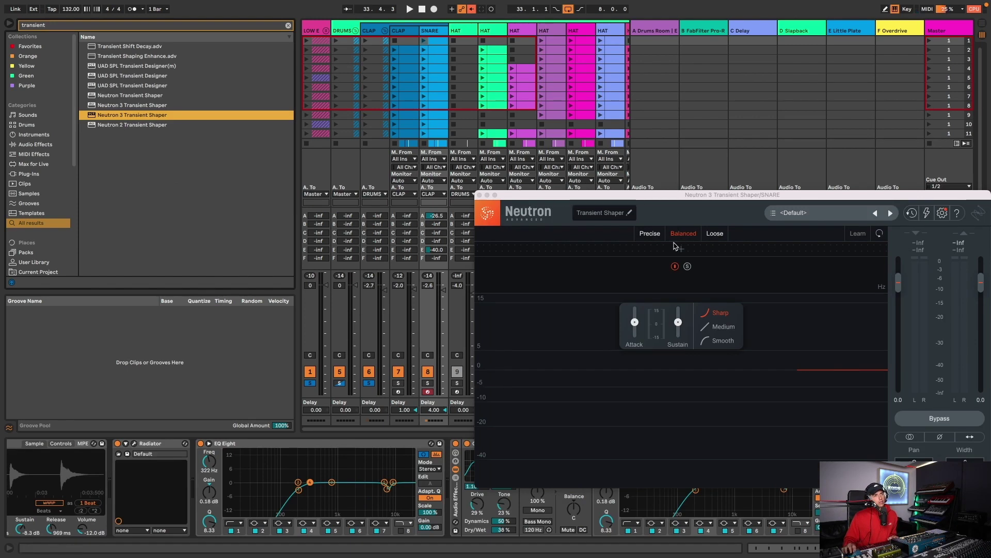
# During playback, reduce the snare transient shaper's Sustain slightly, set its Attack to 0.8, and close the plug-in window.
pyautogui.press('space')
pyautogui.moveTo(678, 315); pyautogui.dragTo(682, 369)
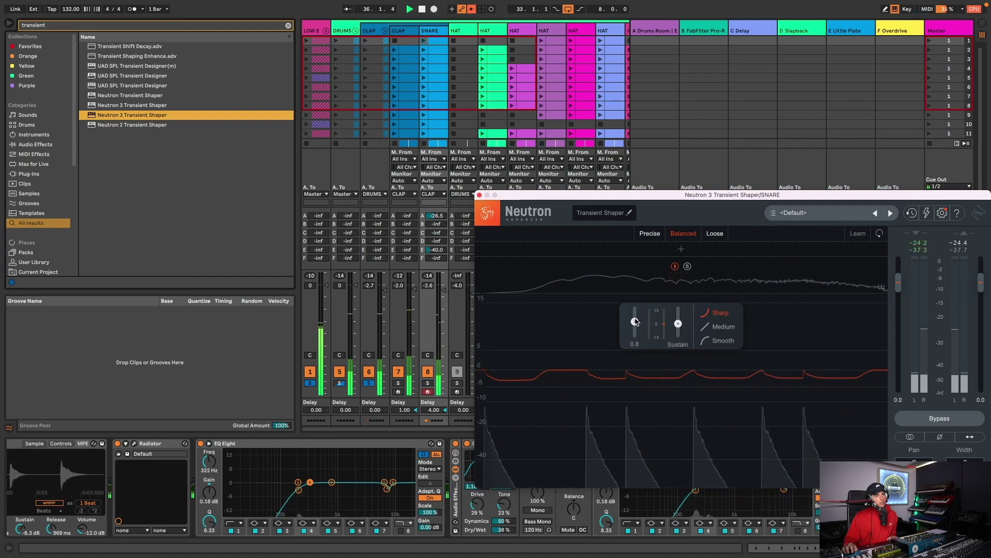
pyautogui.moveTo(635, 322); pyautogui.dragTo(635, 321)
pyautogui.click(479, 195)
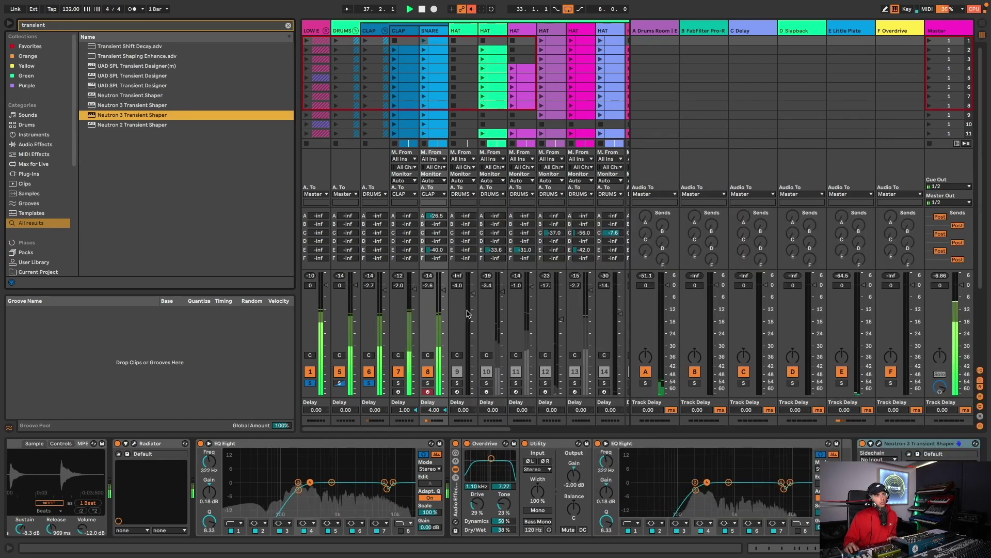
# Compare the soloed SNARE track with its Transient Shaper toggled, and audition the CLAP group soloed with the low end.
pyautogui.click(428, 383)
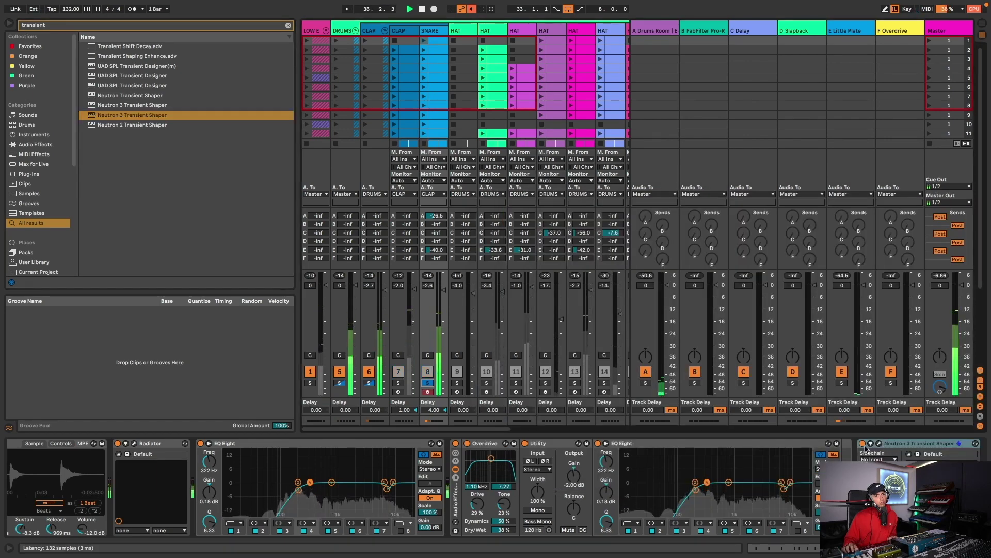
pyautogui.click(863, 444)
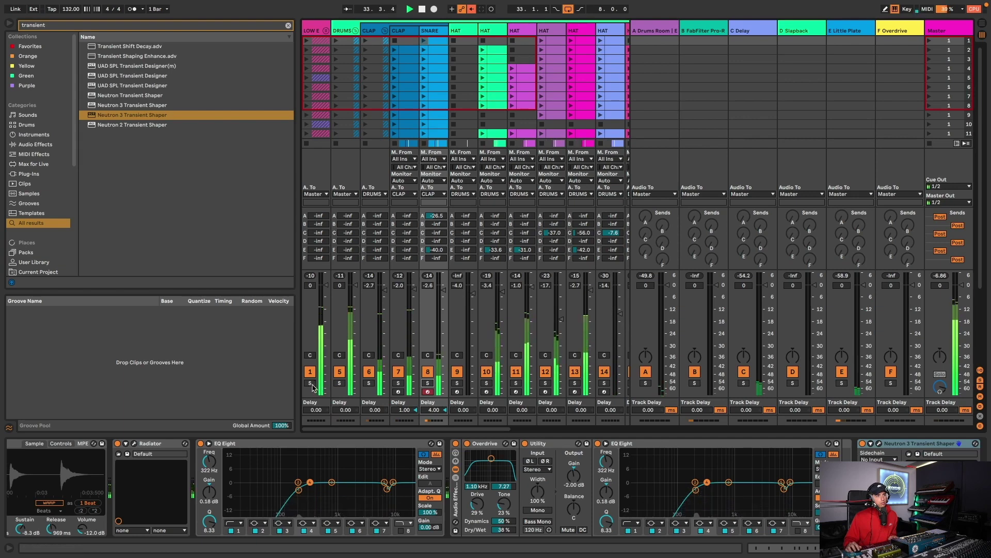
pyautogui.click(369, 384)
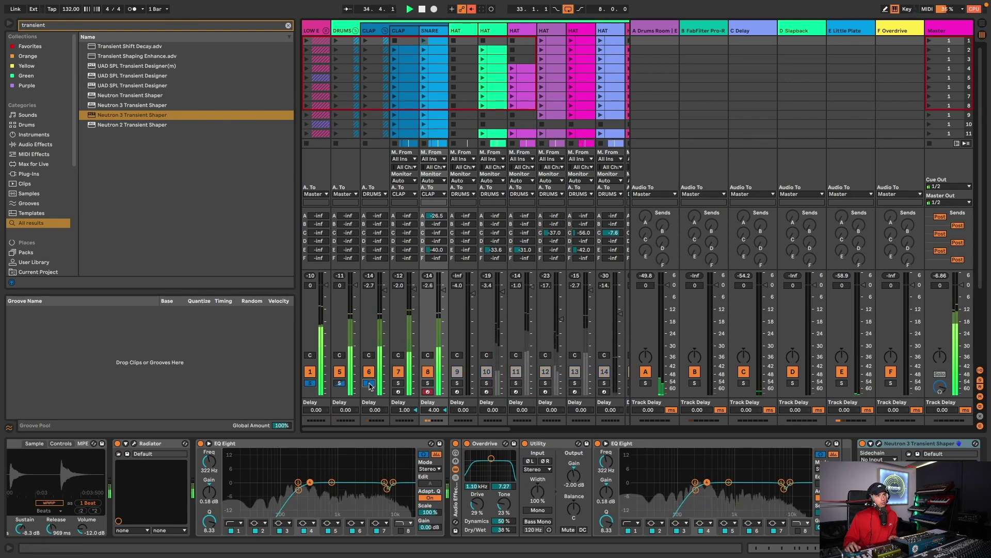
# Fold the CLAP group and unsolo it to hear the full mix, hide the browser, and select the first HAT track.
pyautogui.click(384, 30)
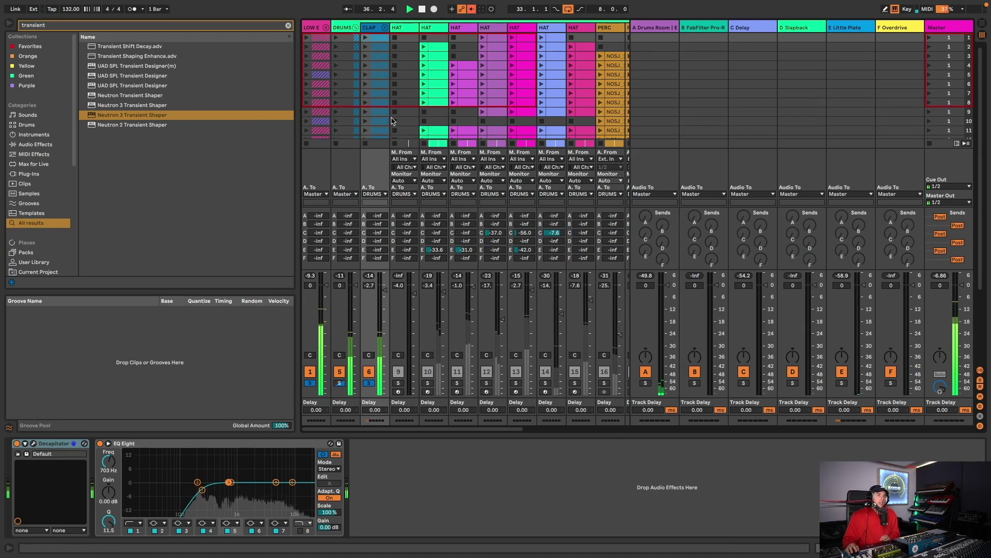
pyautogui.click(369, 384)
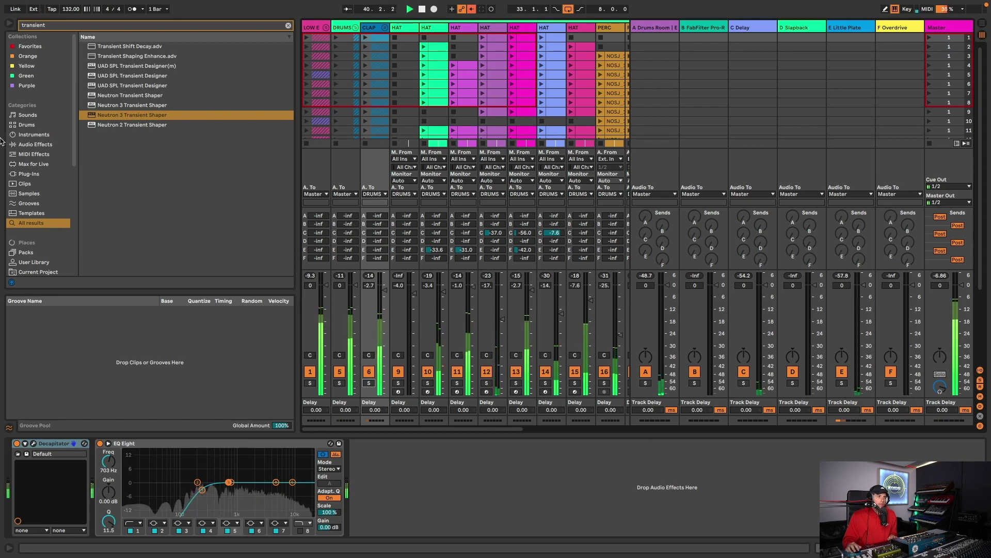
pyautogui.click(9, 25)
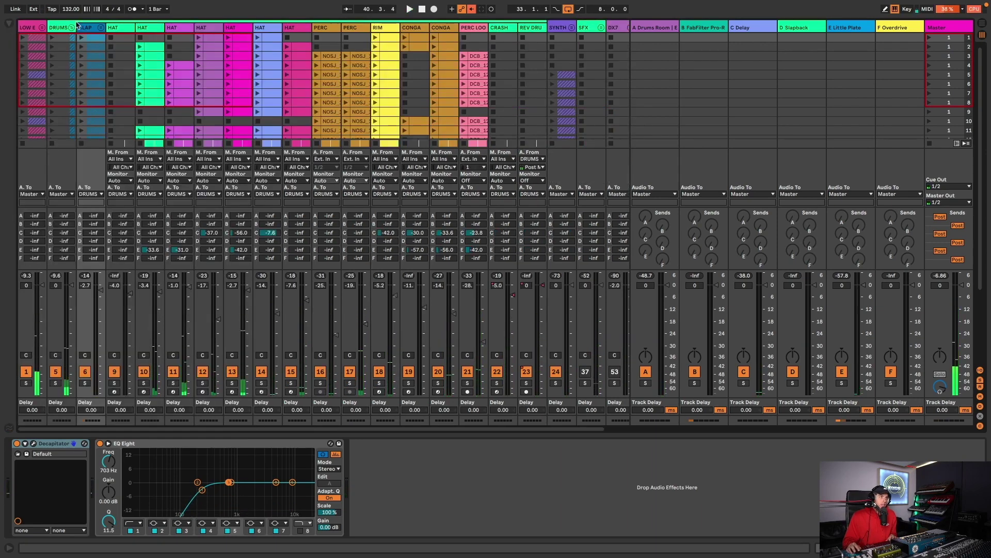
pyautogui.click(127, 30)
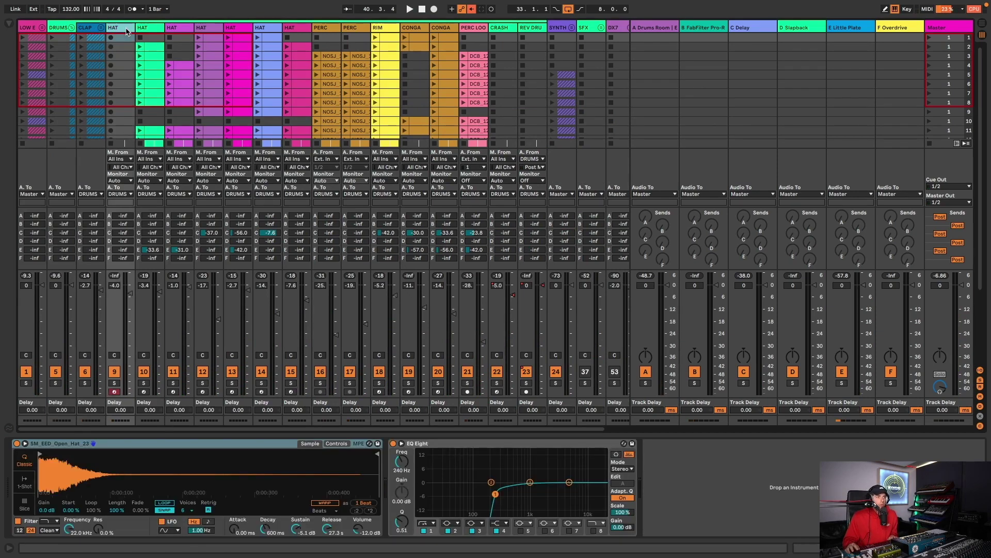